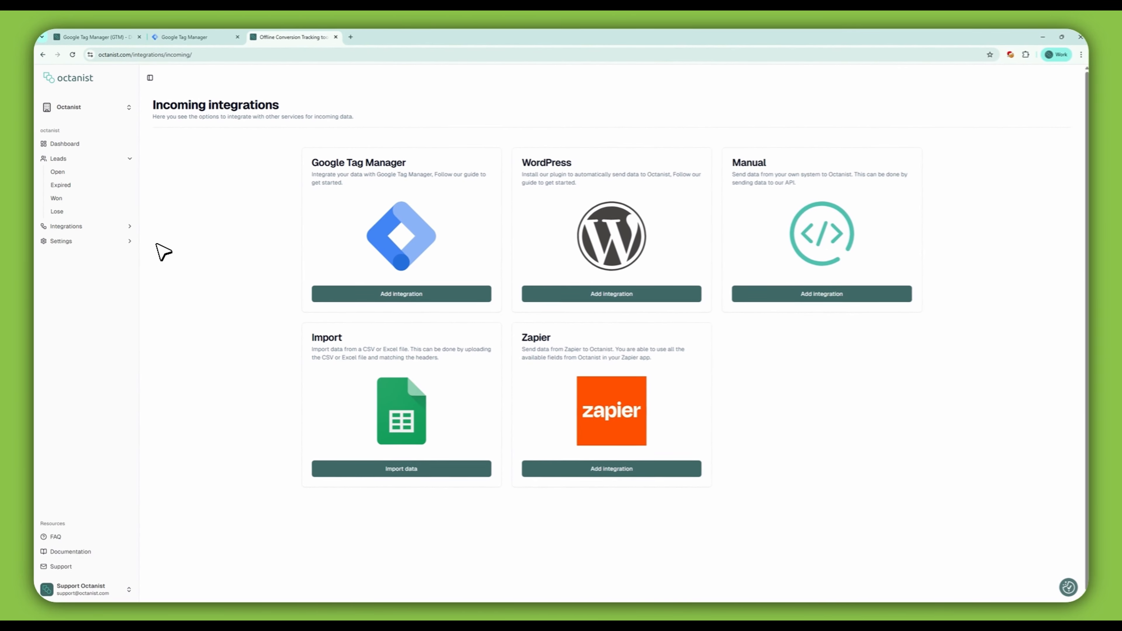
Step: Open the Google Tag Manager integration in Octanist to reveal the organization ID, then switch to the Tag Manager tab
click(362, 298)
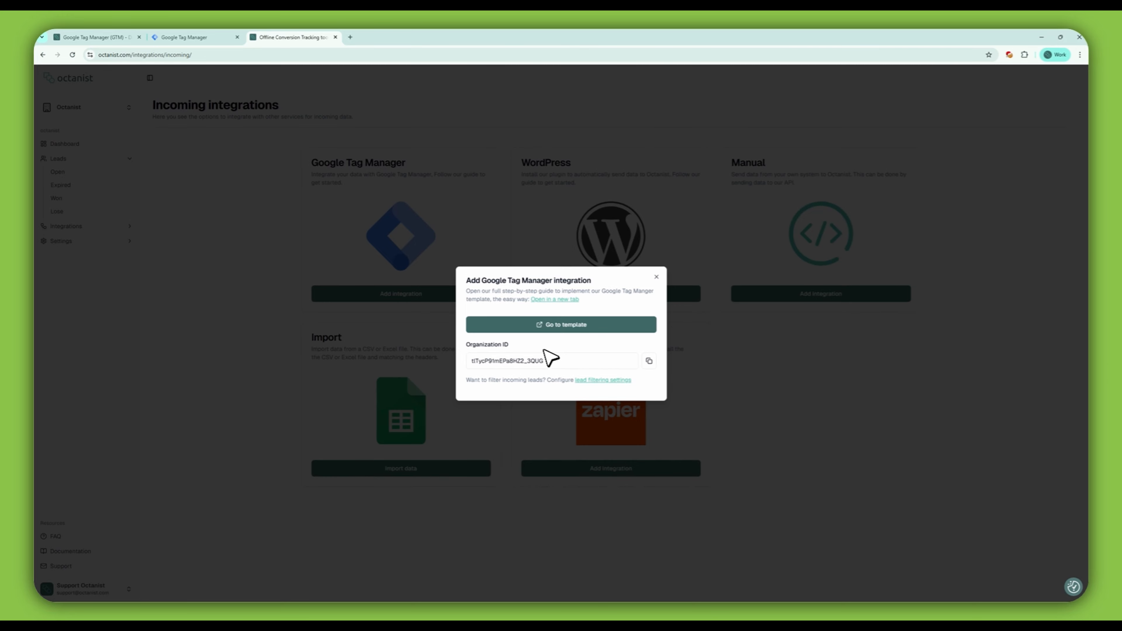
click(194, 38)
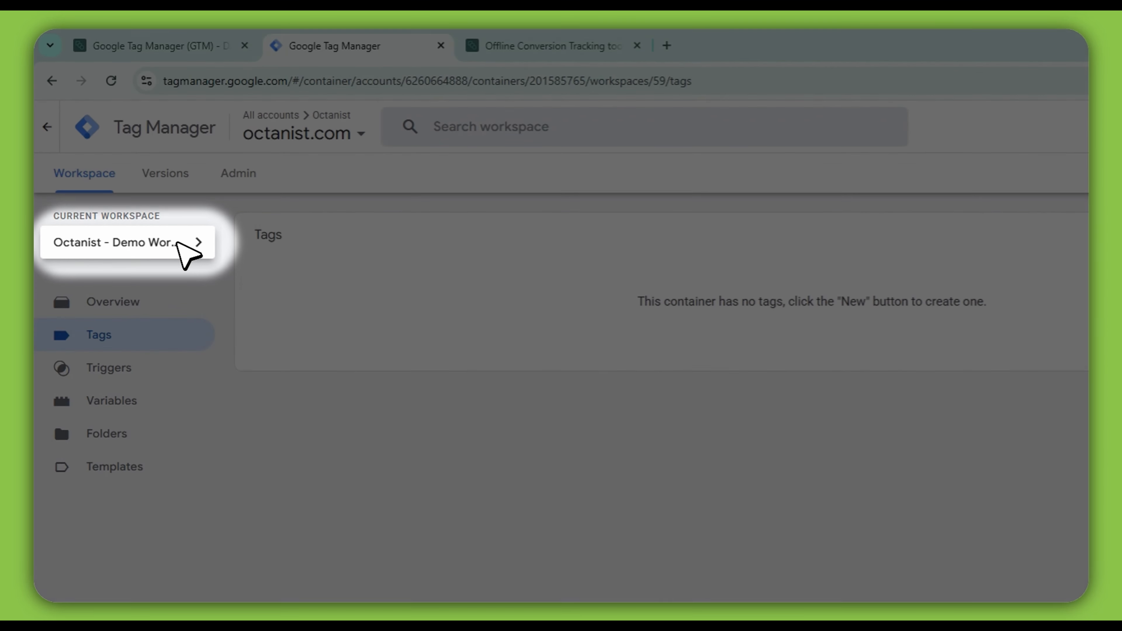
click(190, 243)
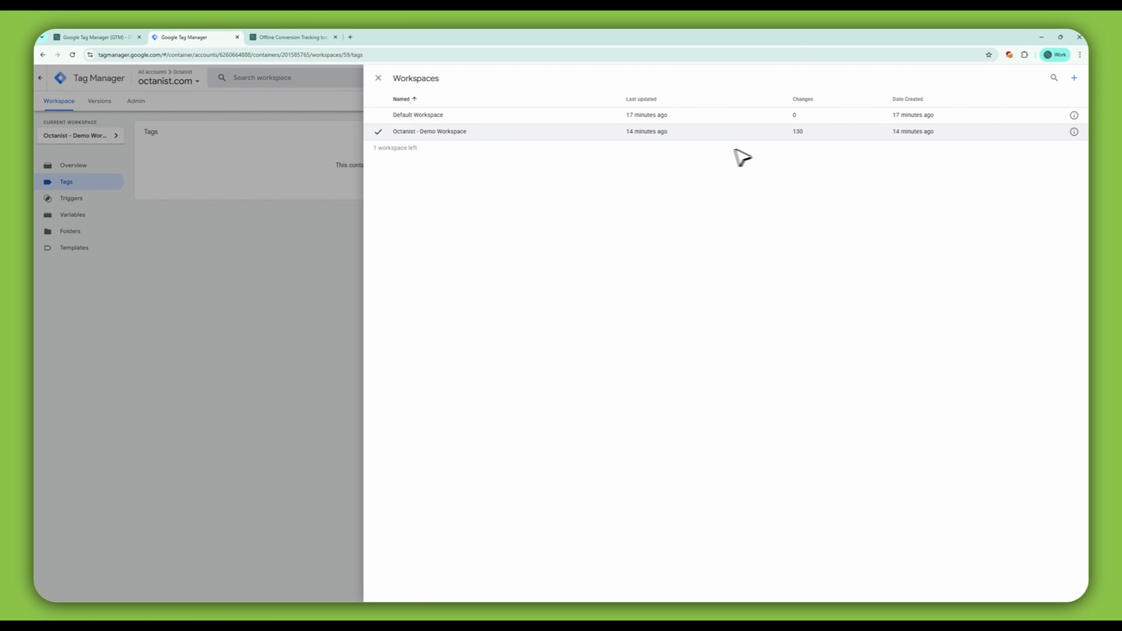
click(1076, 79)
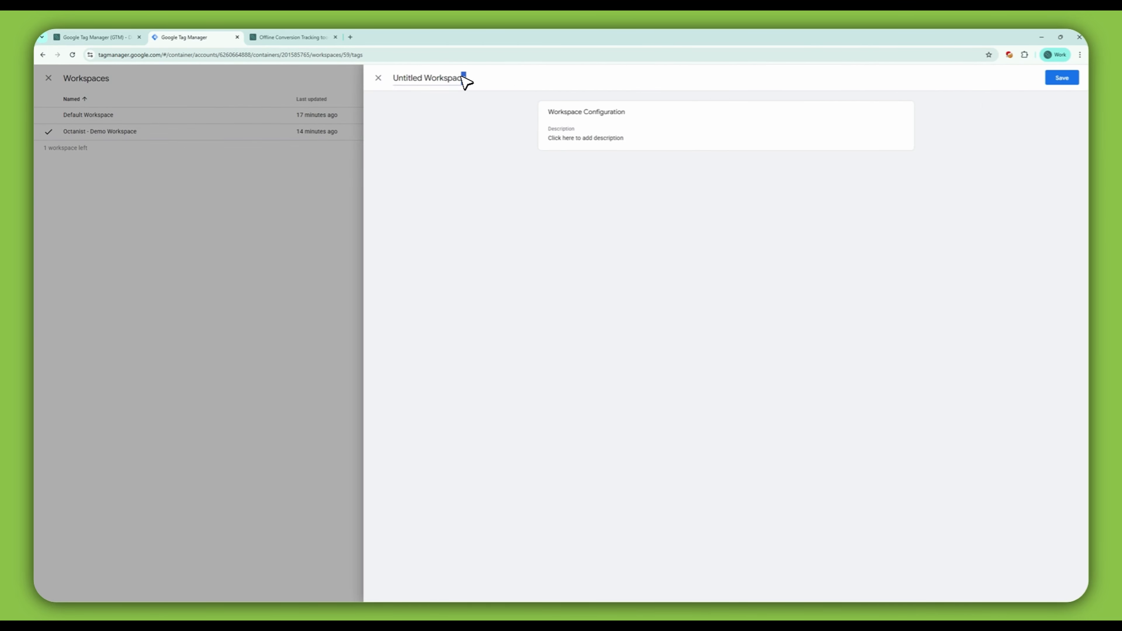
drag(464, 78, 412, 80)
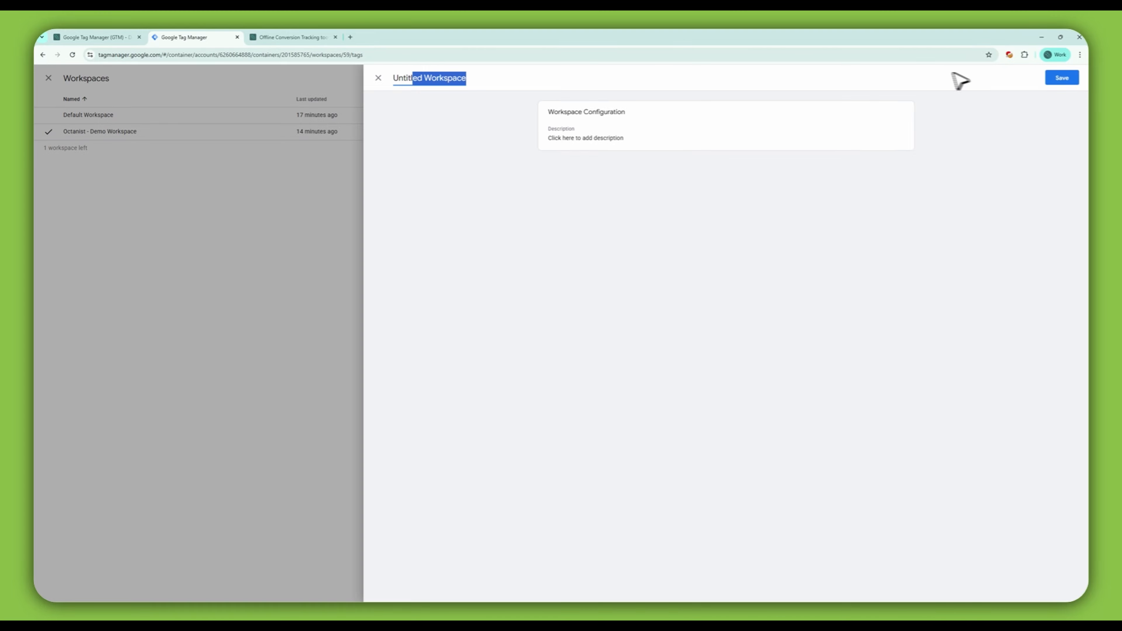
click(260, 202)
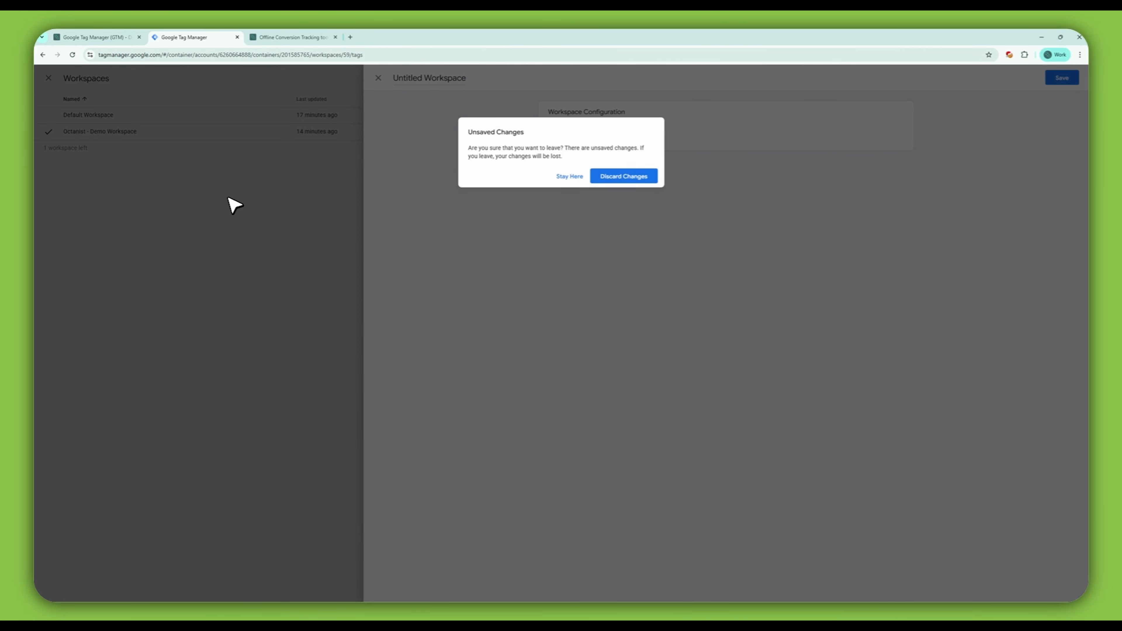
click(544, 176)
click(226, 197)
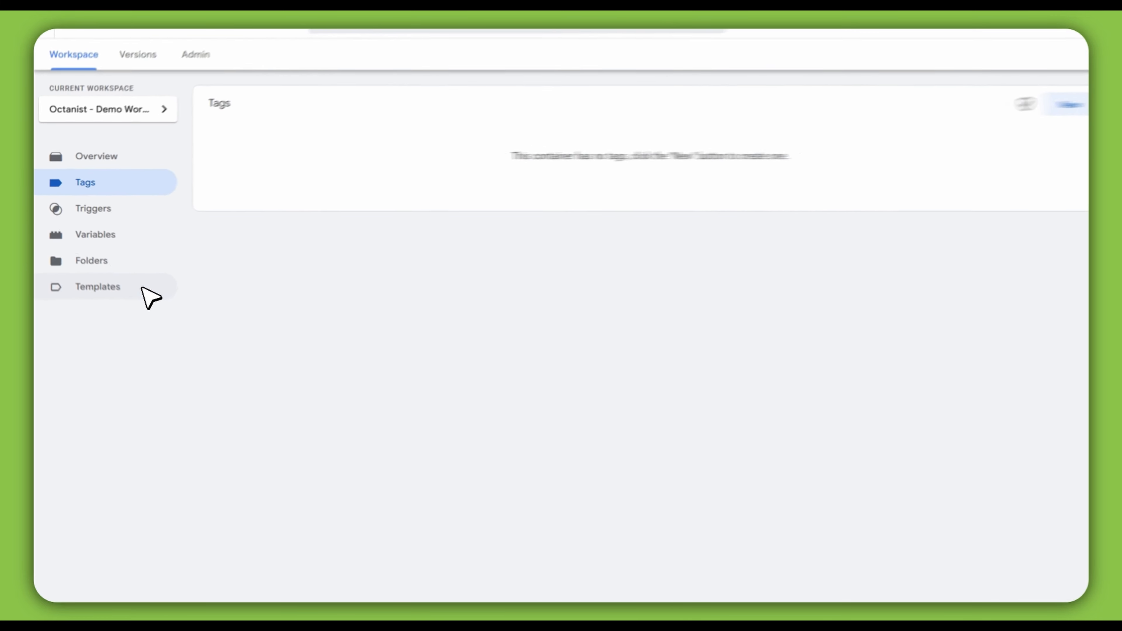
Step: Import the Octanist - Offline Conversion Tracking tag template from the Community Template Gallery into the workspace
click(88, 248)
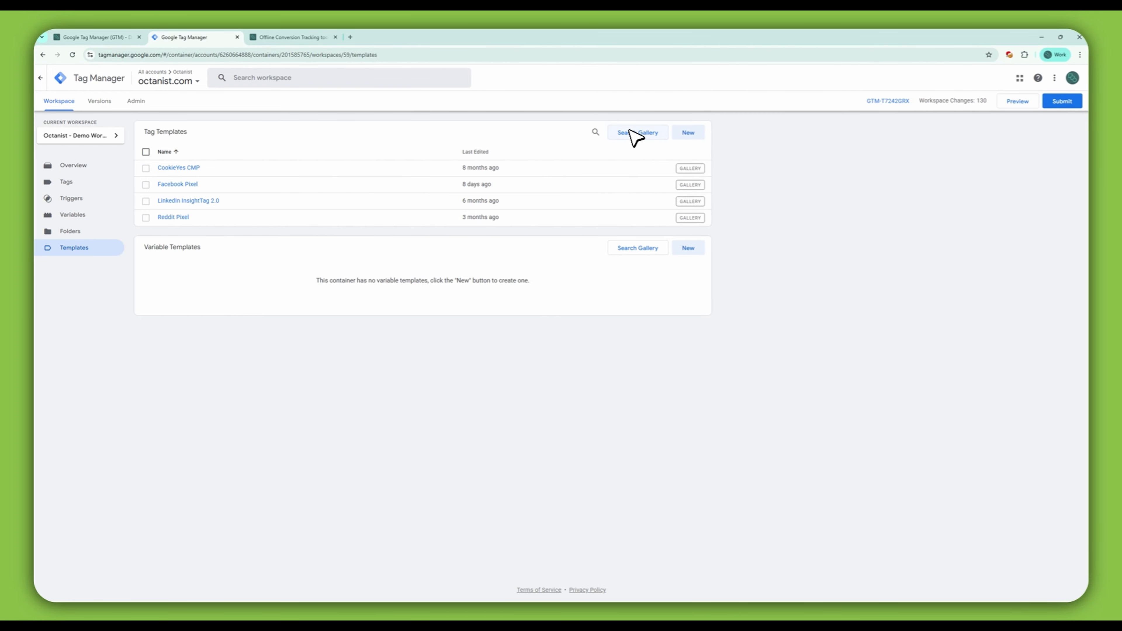
click(635, 133)
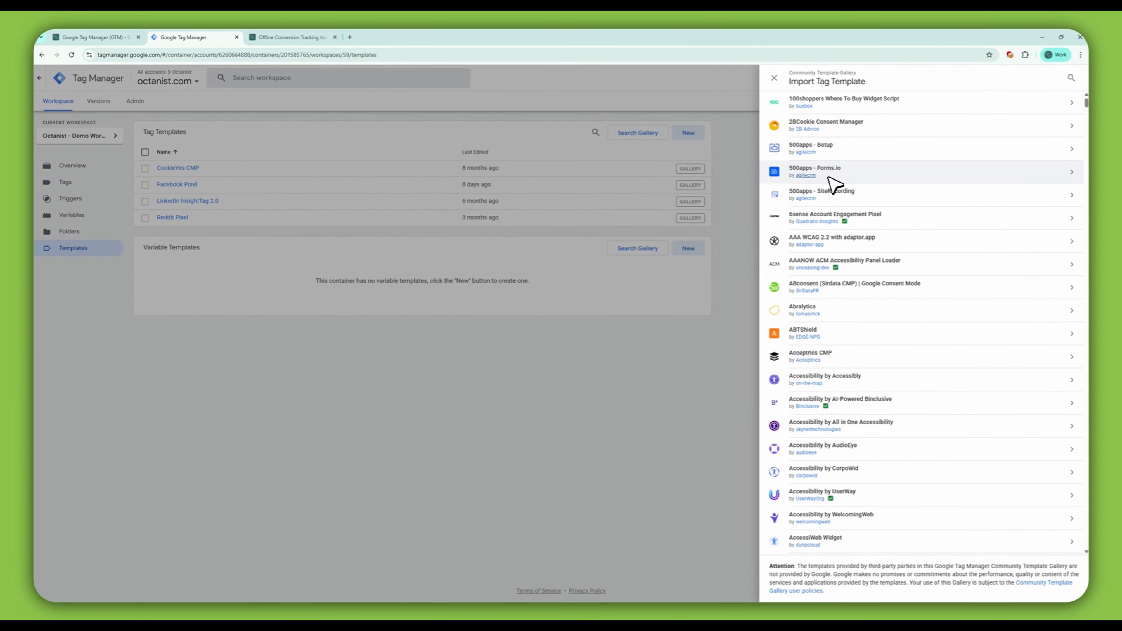
click(1070, 77)
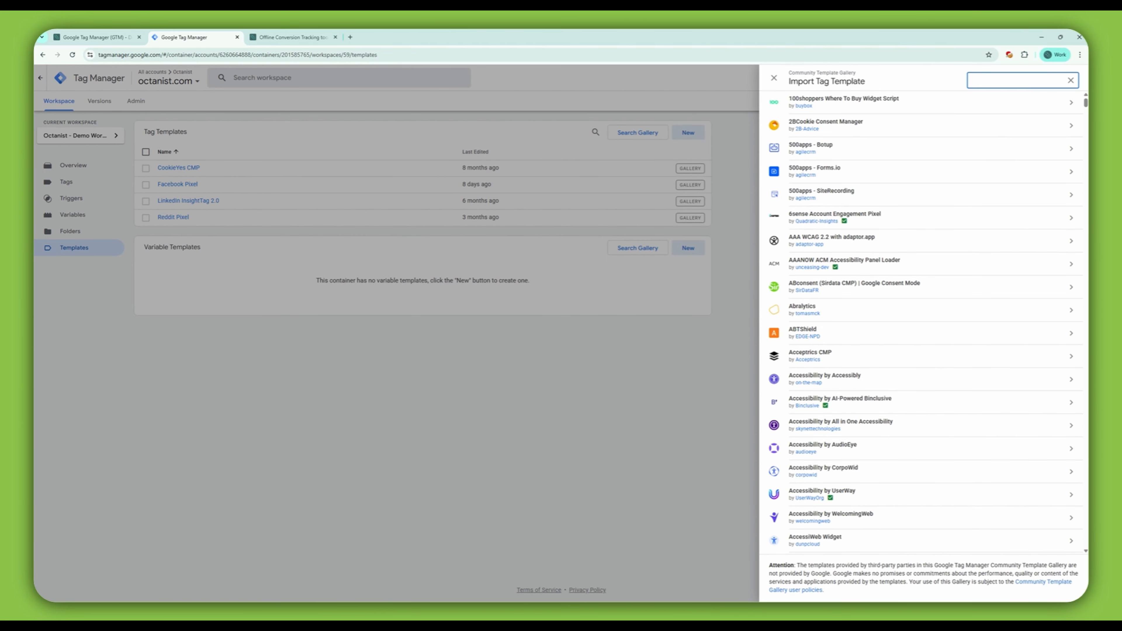
text(octanist)
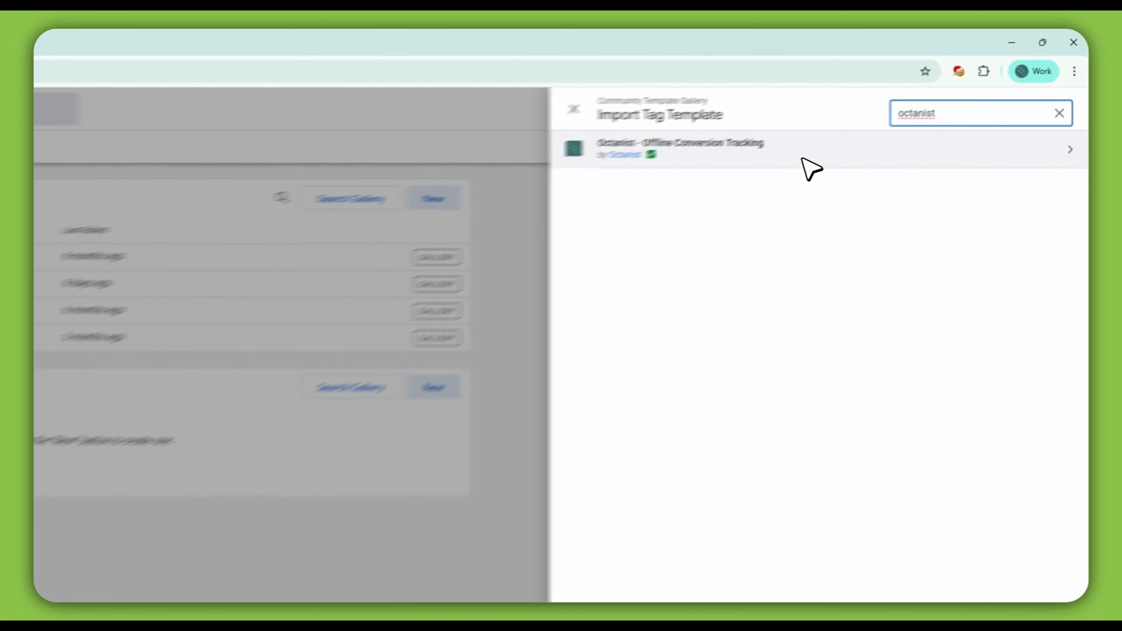
click(920, 116)
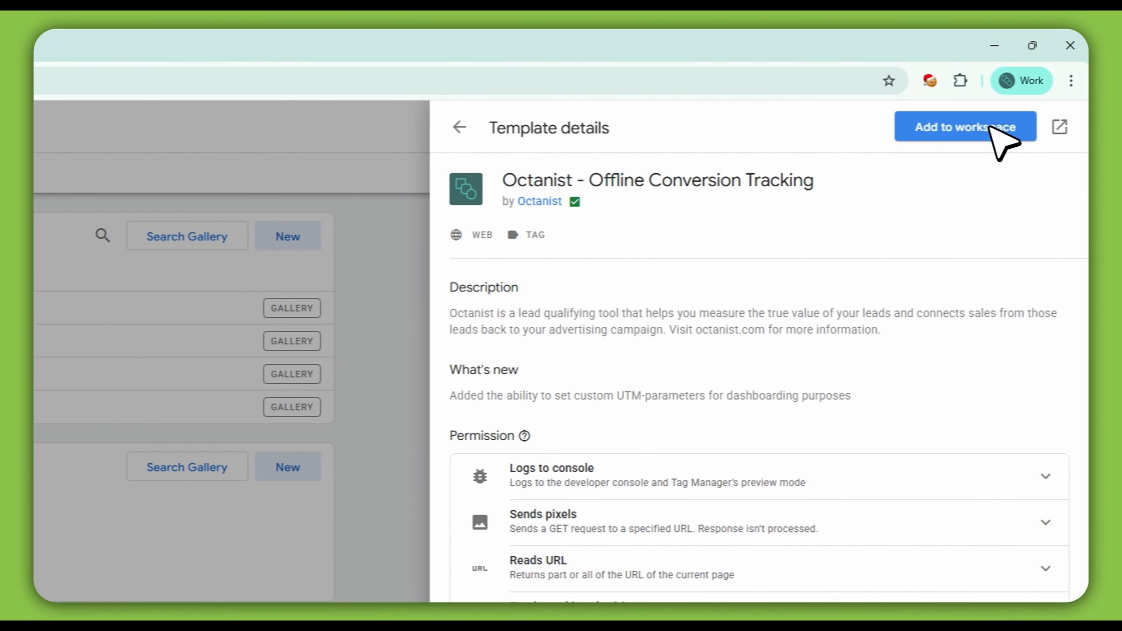
click(1000, 127)
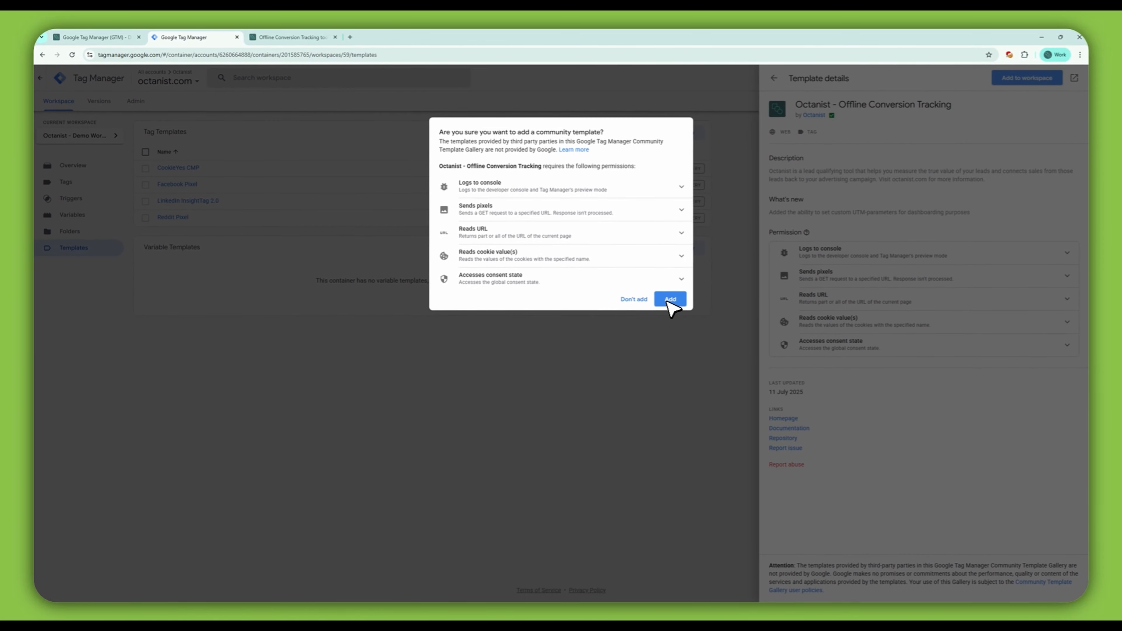
click(679, 300)
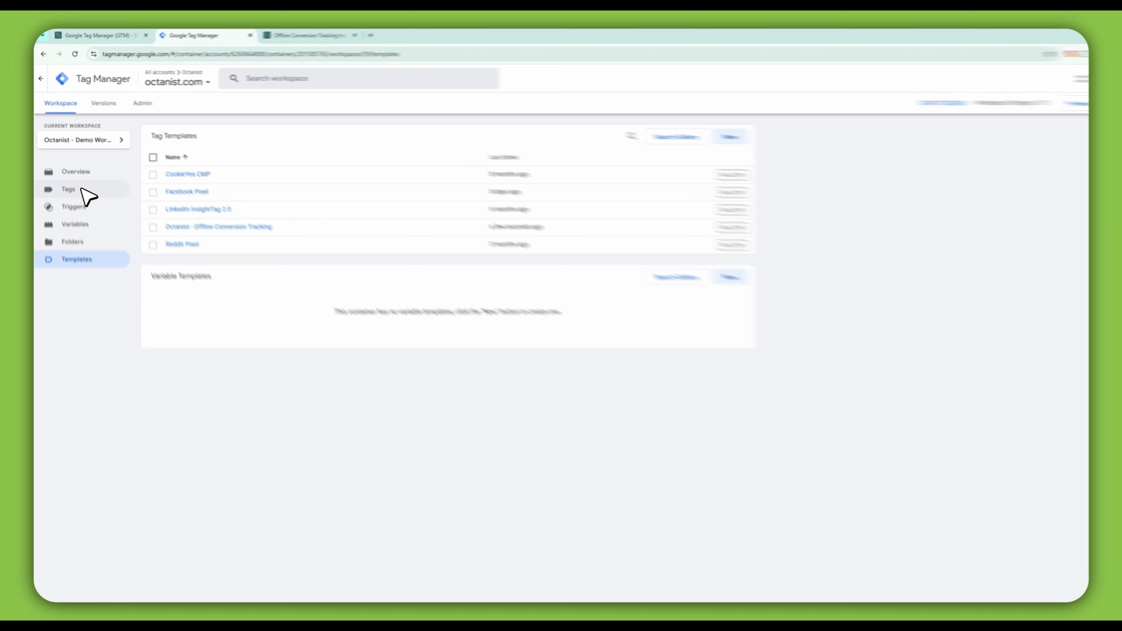
Step: Create a new tag using the Octanist - Offline Conversion Tracking tag type
click(82, 190)
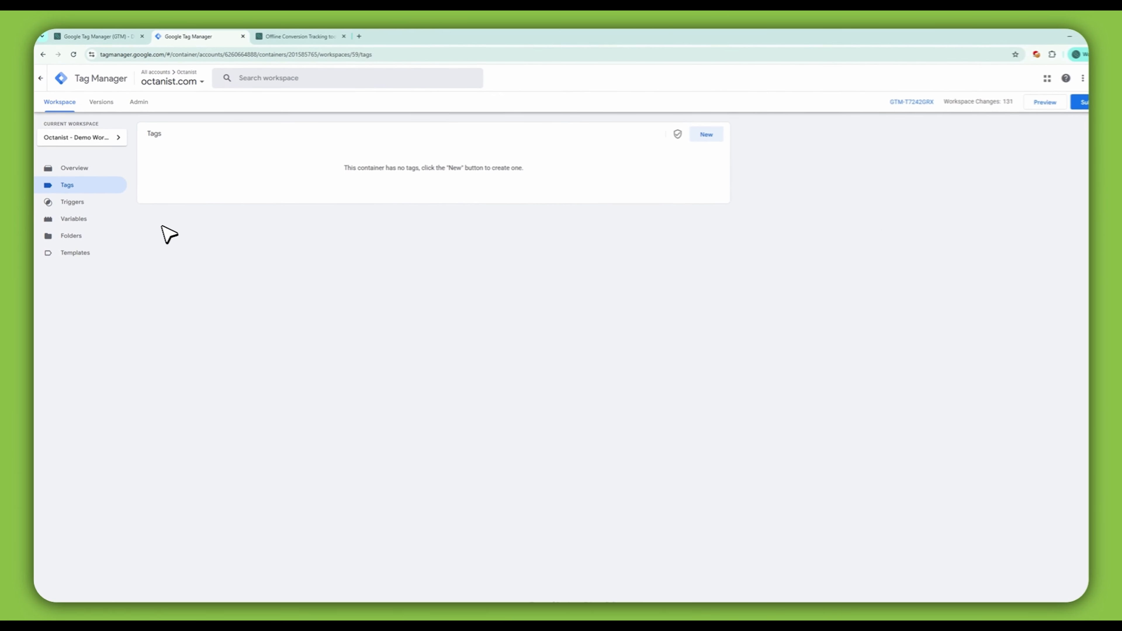
click(689, 133)
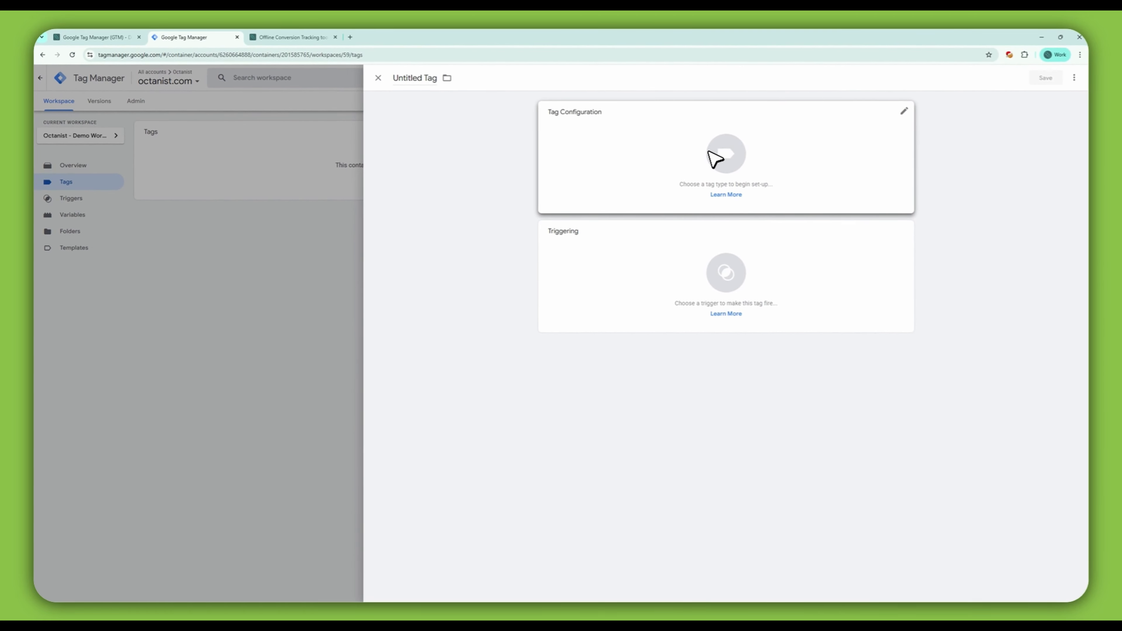
click(744, 165)
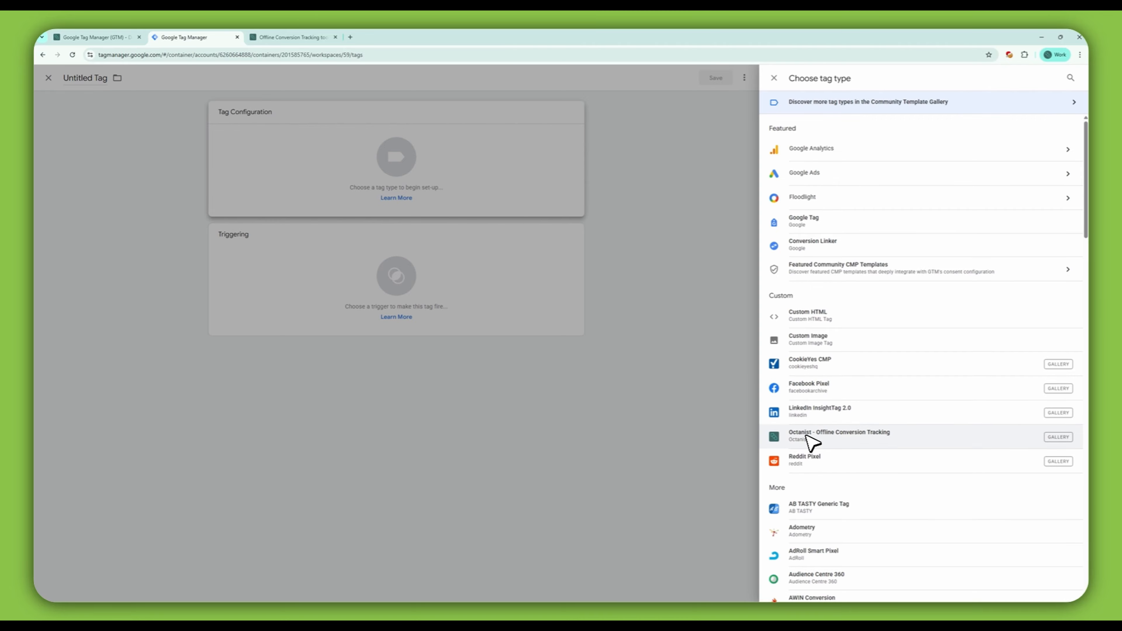
click(886, 438)
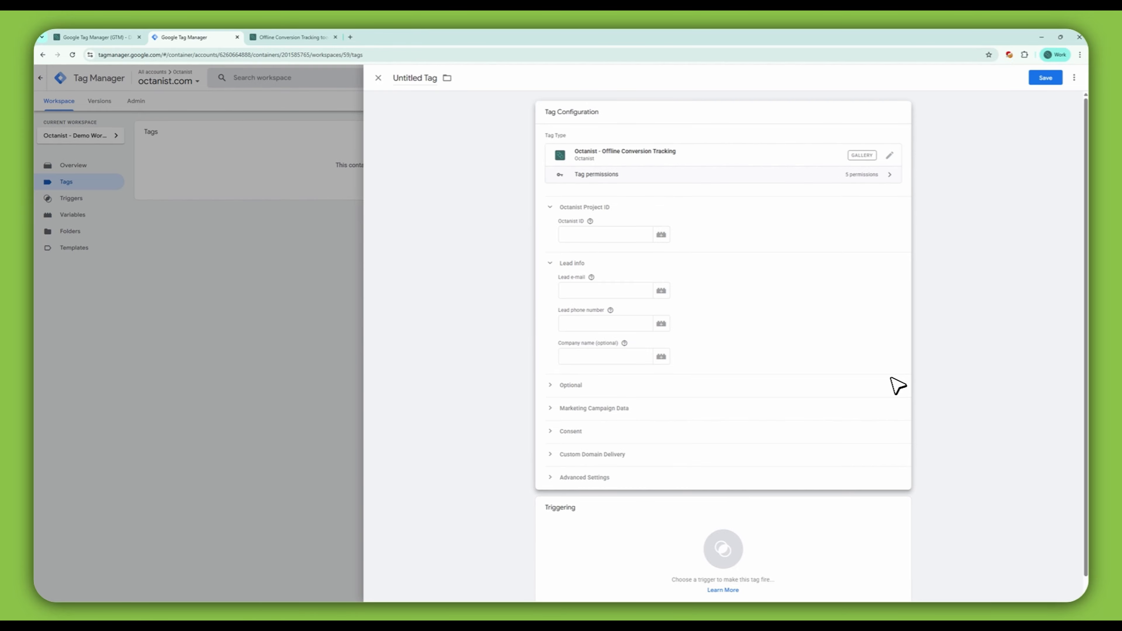
Step: Copy the organization ID from the Octanist integration dialog and paste it into the tag's Octanist ID field
click(588, 241)
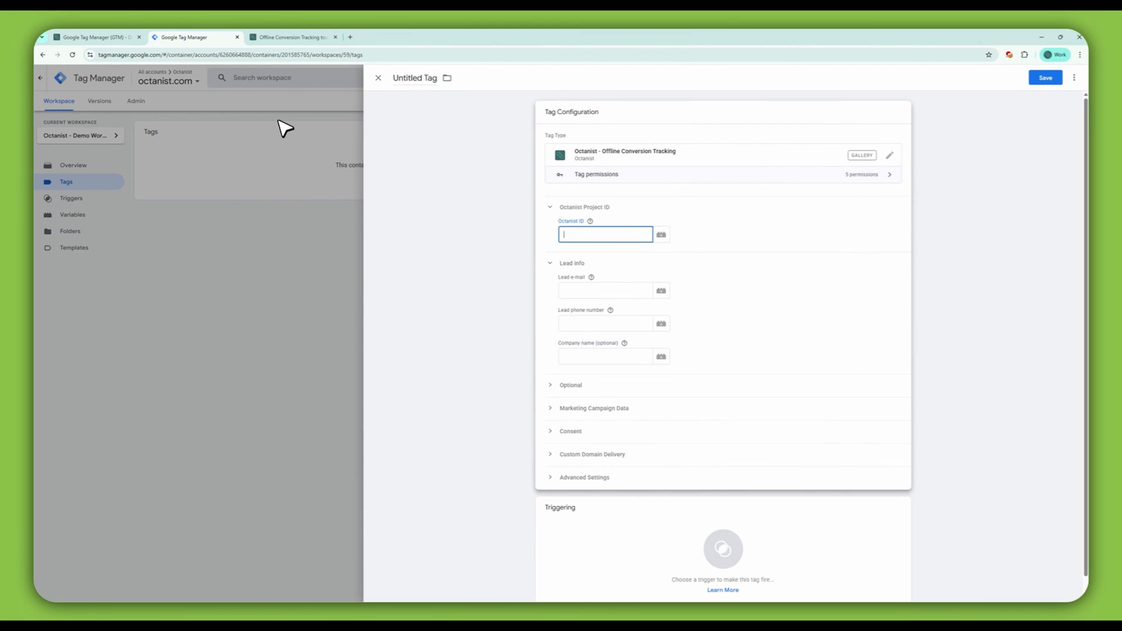
click(290, 39)
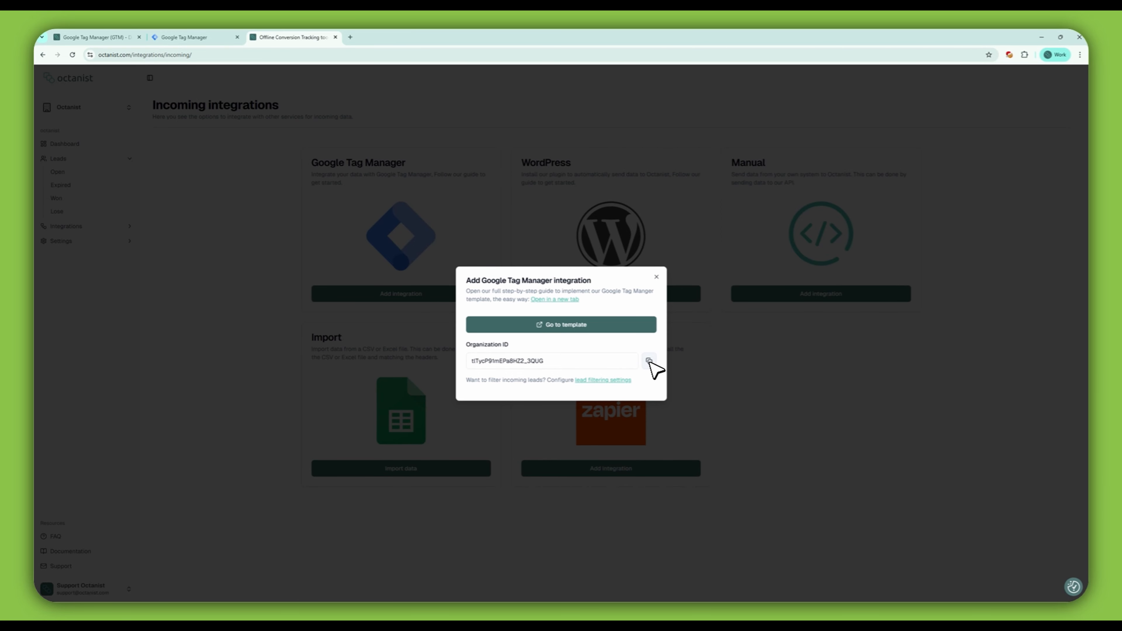
click(649, 361)
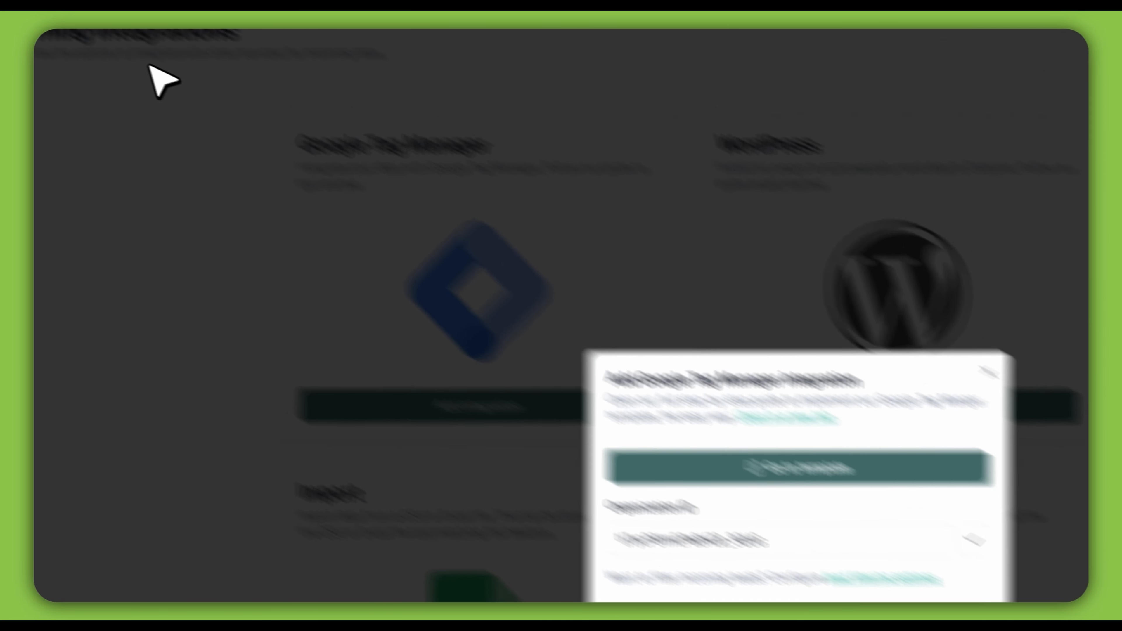
click(292, 30)
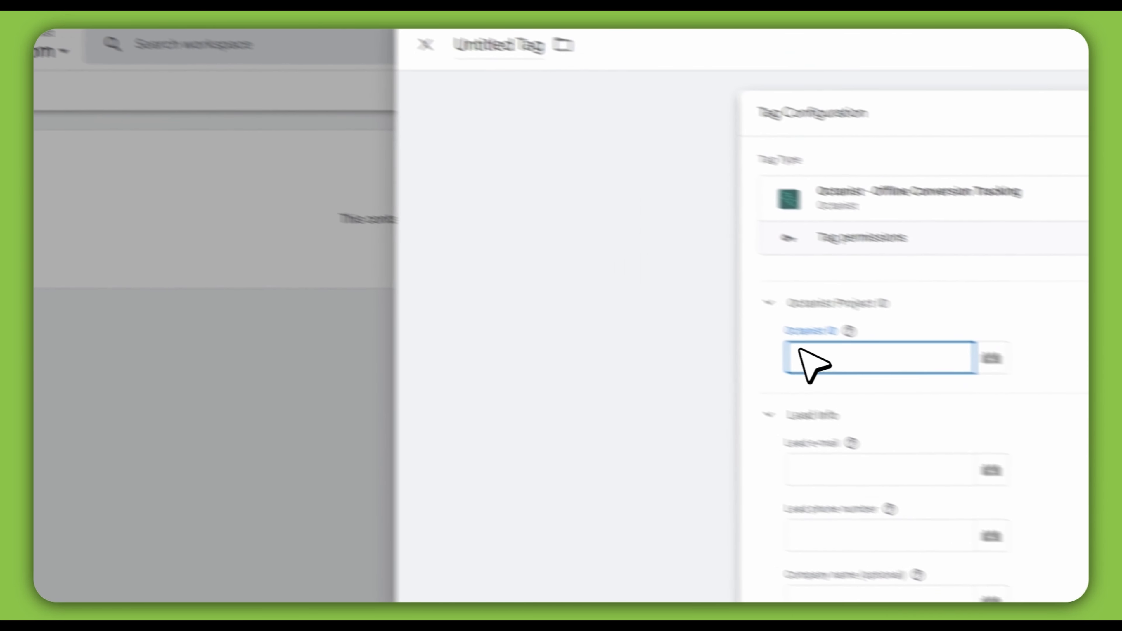
key(ctrl+v)
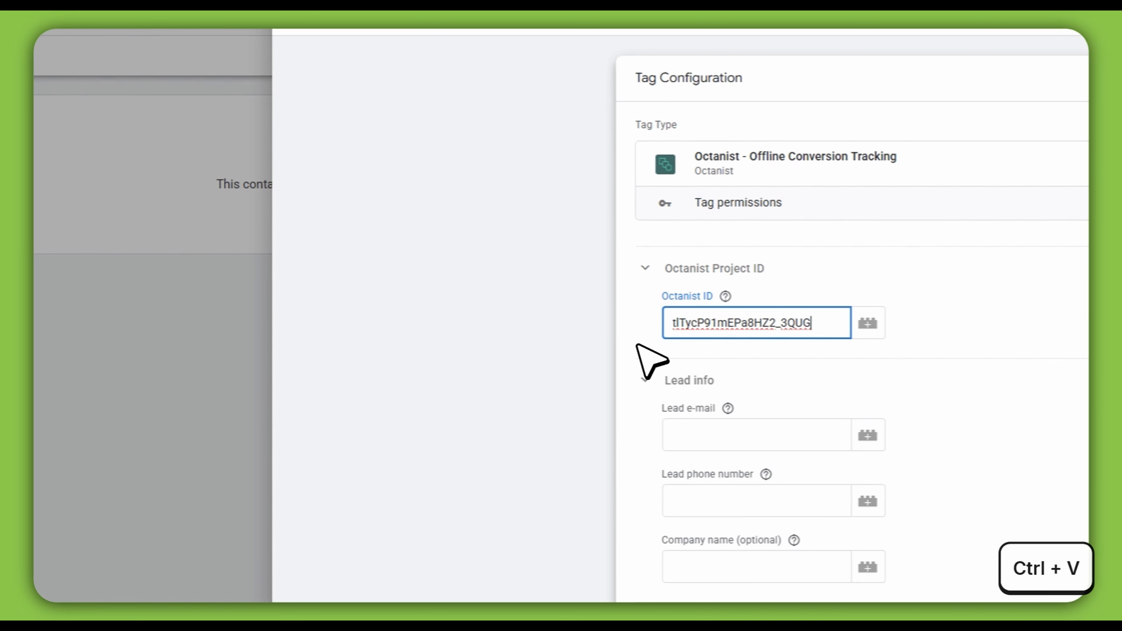
Step: Review the dataLayer push code example in the Octanist documentation for the lead e-mail and phone fields
click(716, 438)
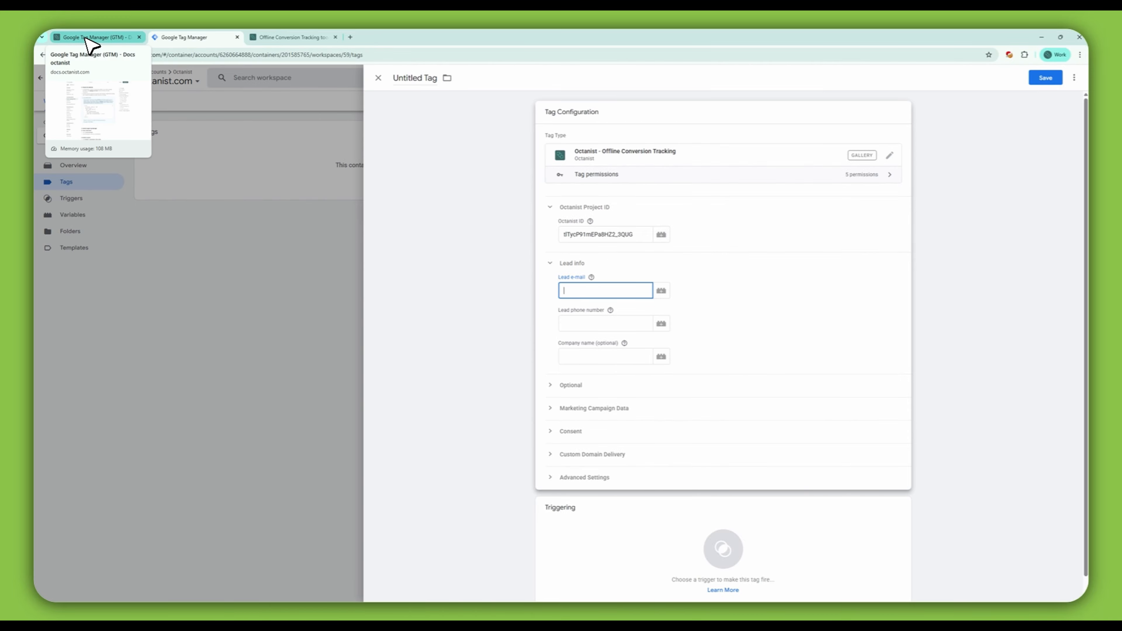
click(98, 38)
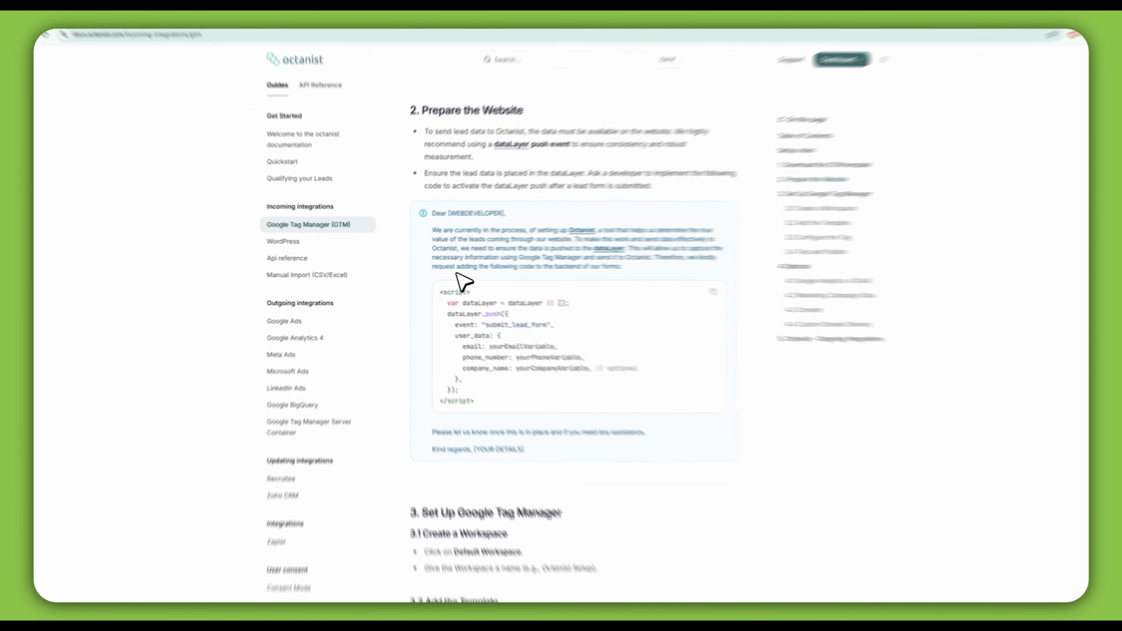
drag(492, 180, 621, 202)
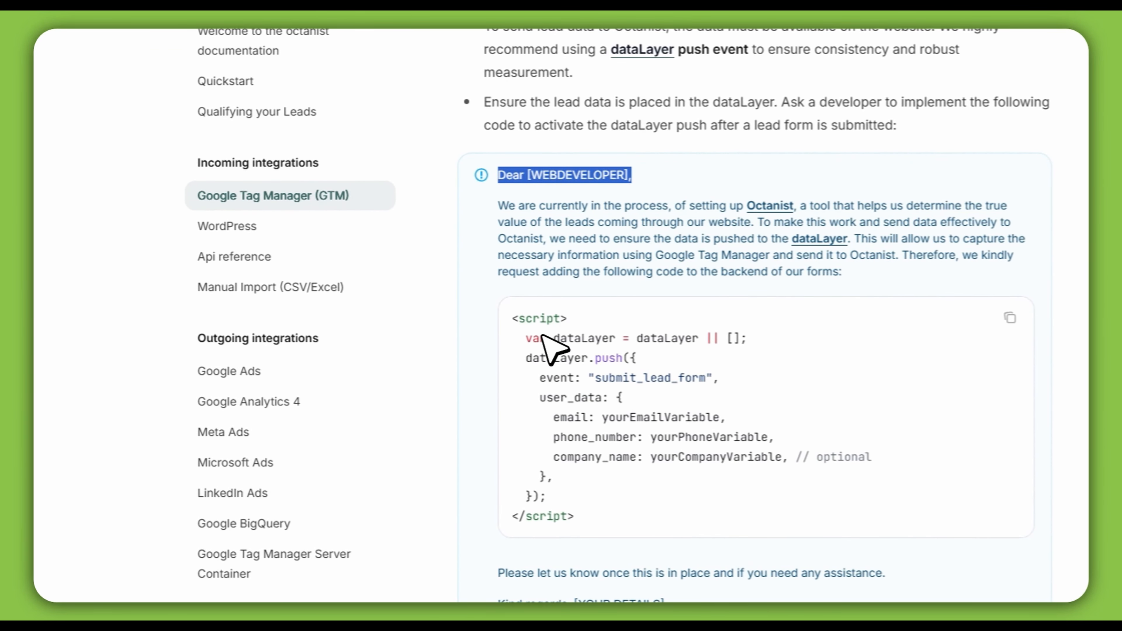
drag(515, 333, 641, 506)
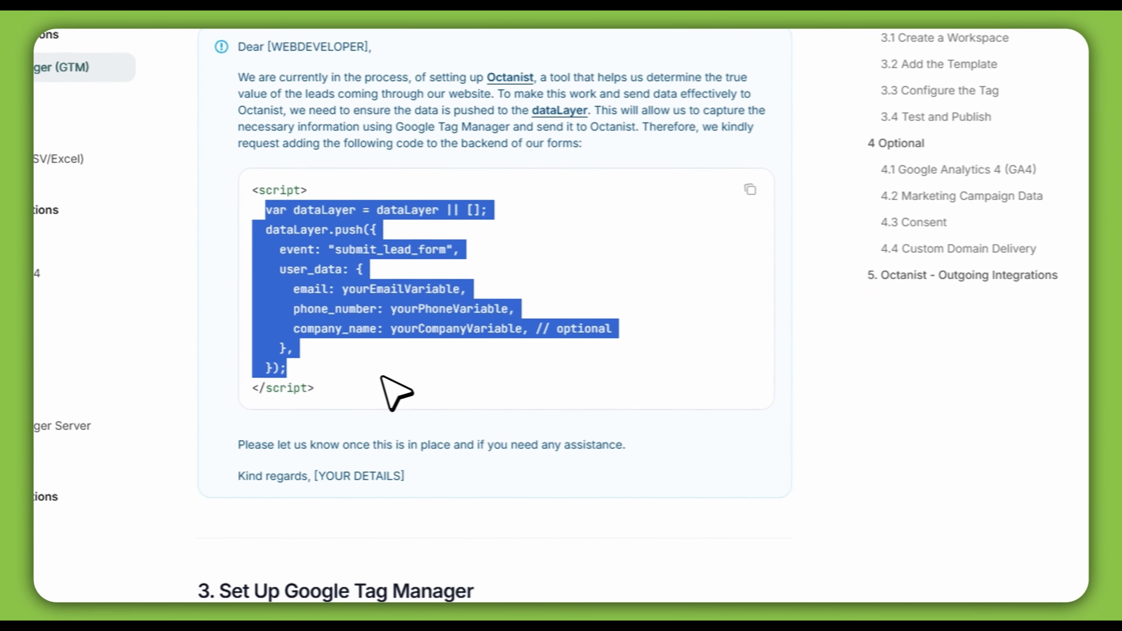
click(780, 362)
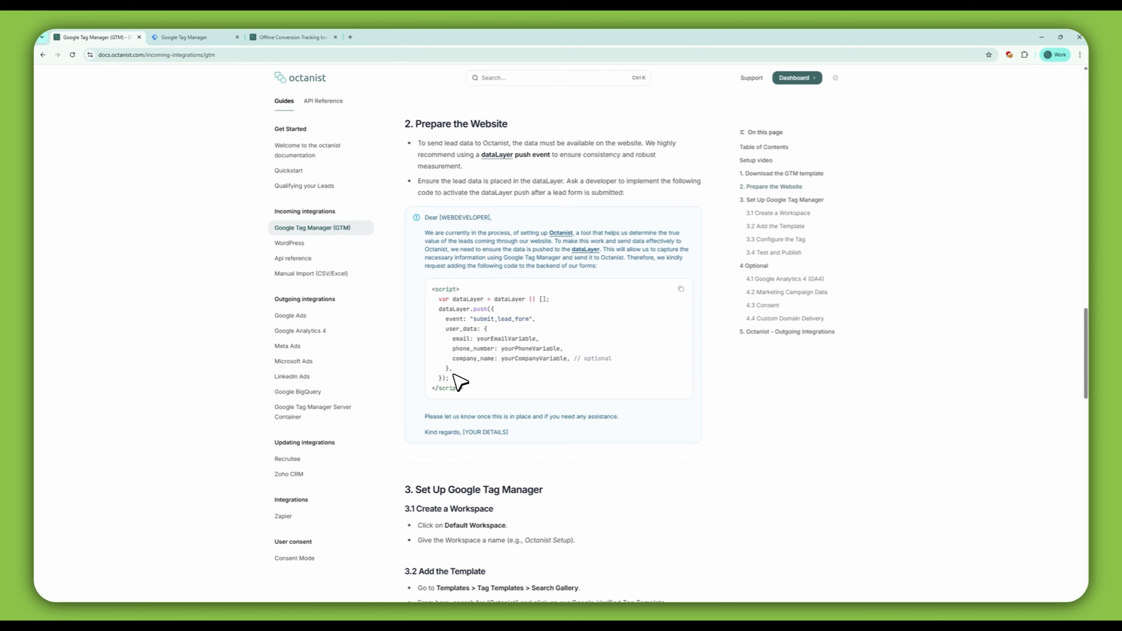
click(215, 39)
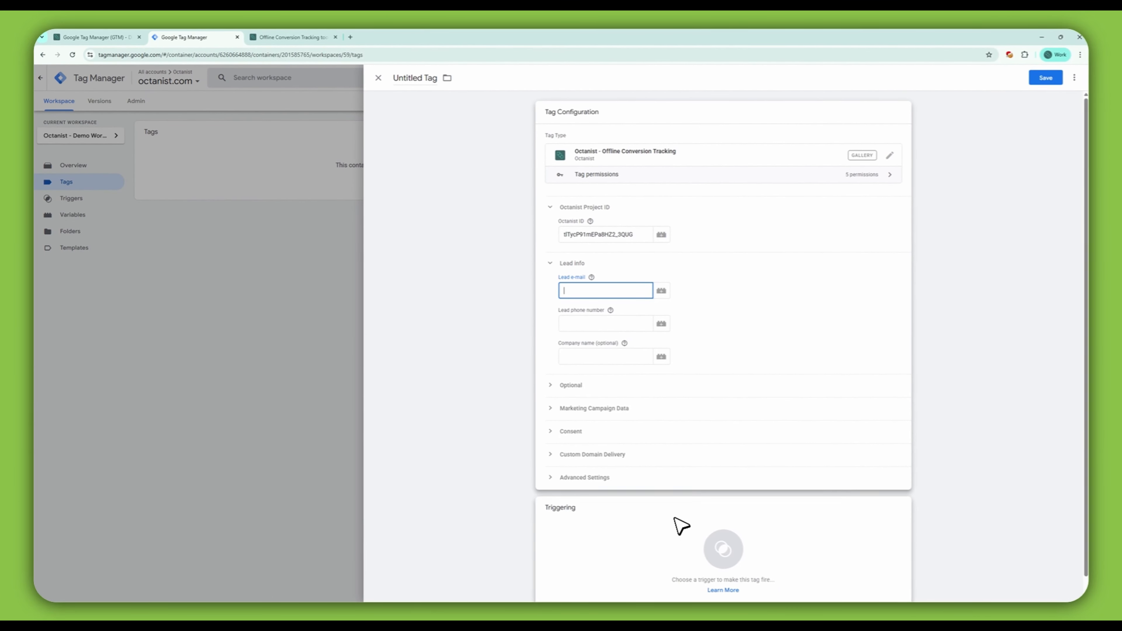
Step: Create a new Data Layer Variable for the tag's Lead e-mail field
click(610, 310)
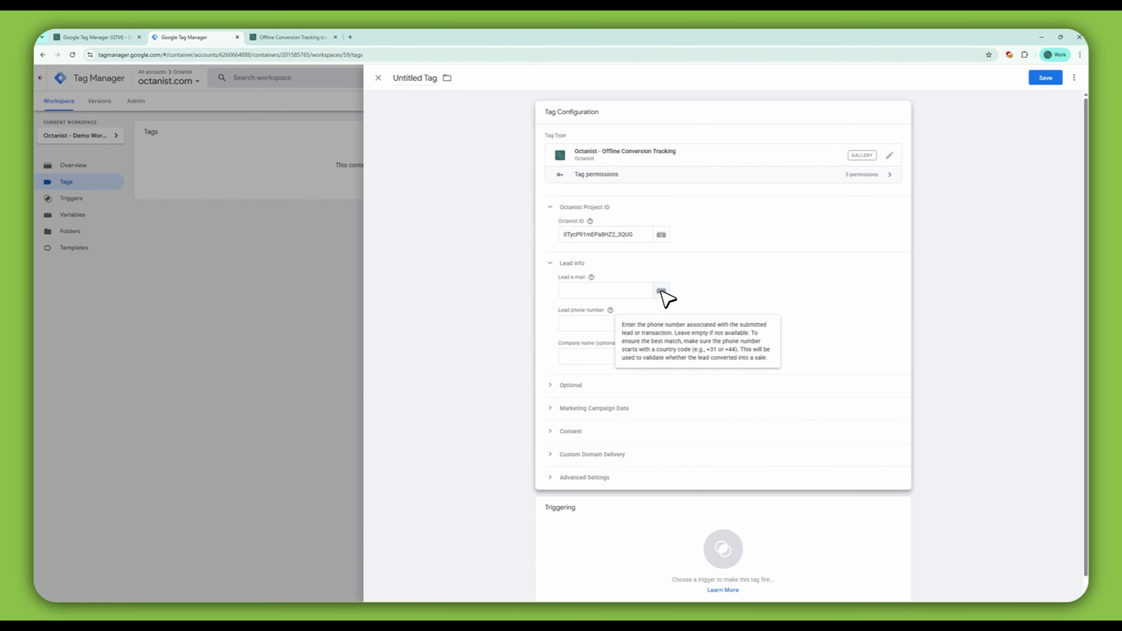
click(661, 290)
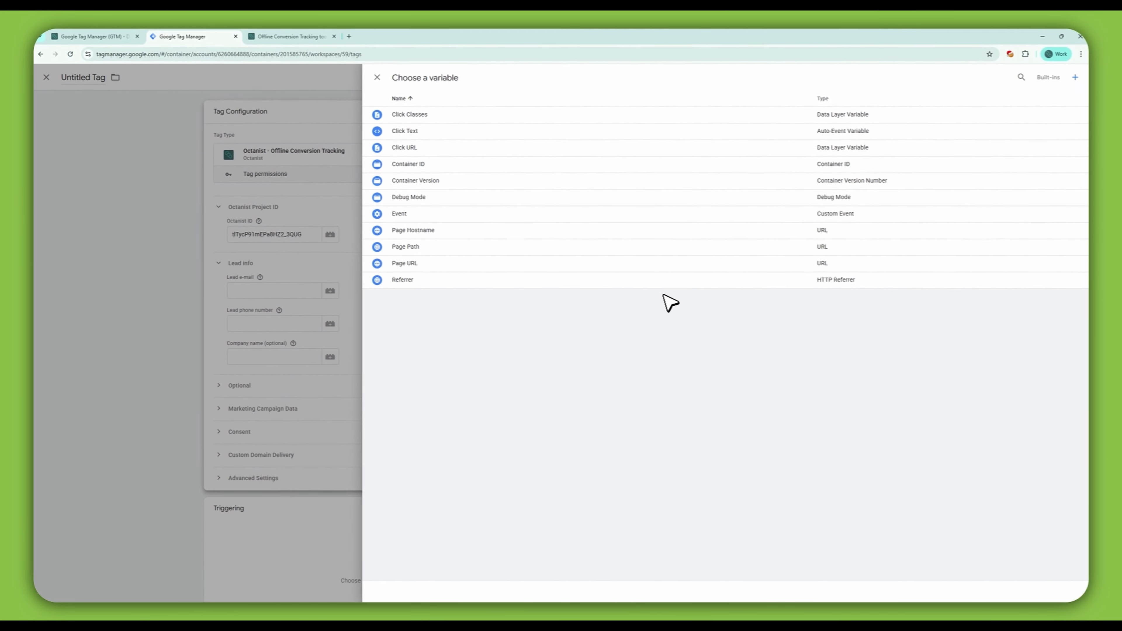
click(1075, 78)
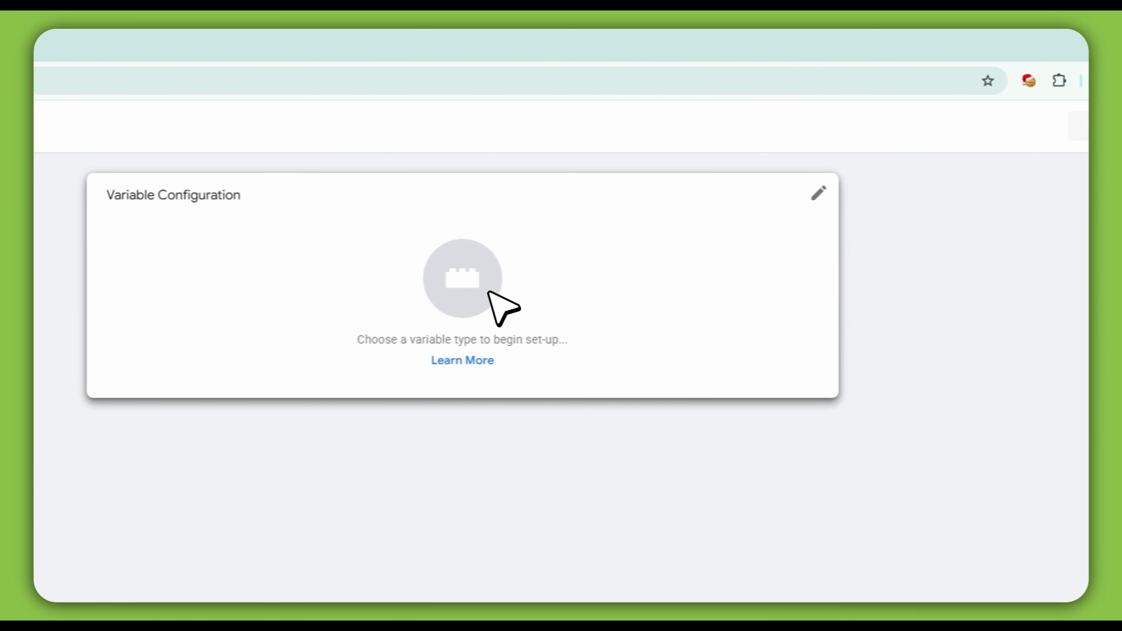
click(490, 309)
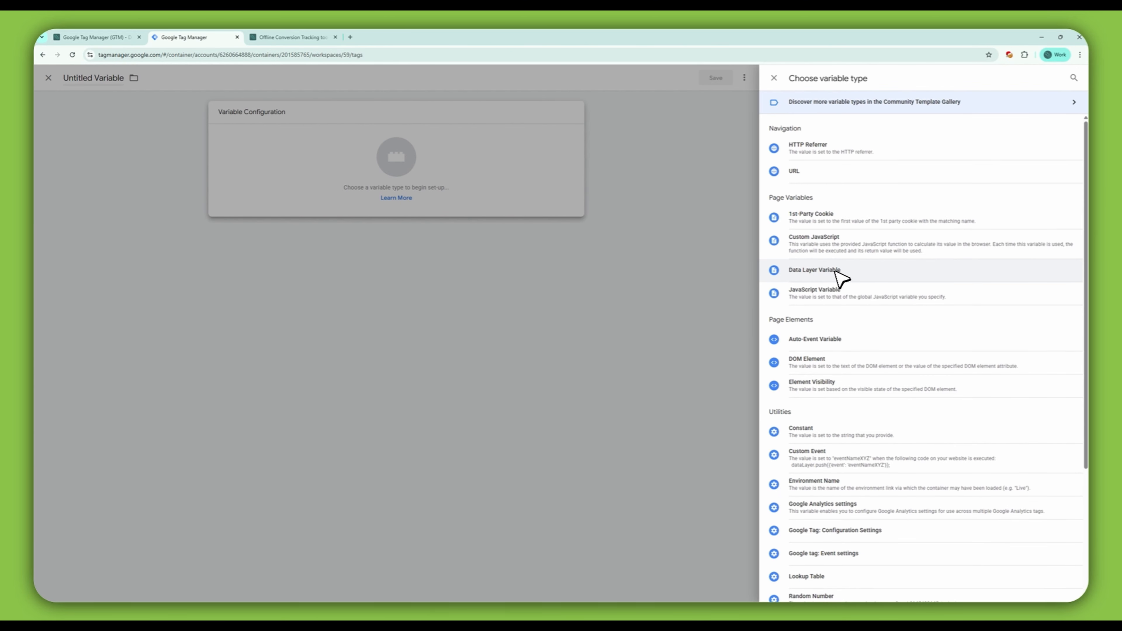
click(837, 272)
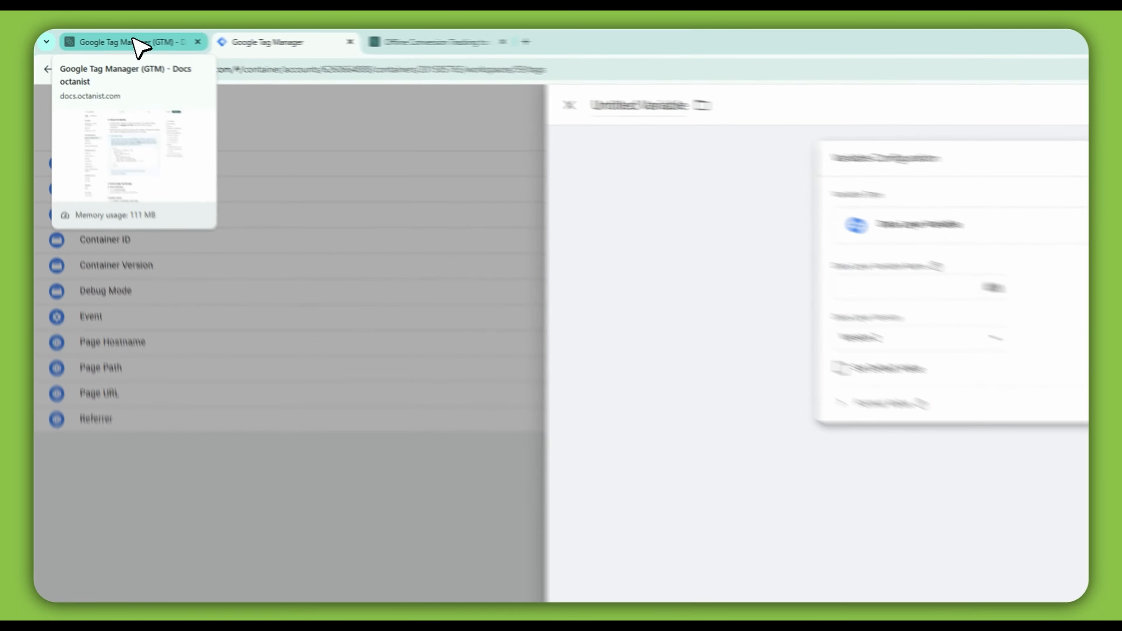
Step: Set the new variable's Data Layer Variable Name to user_data.email, checking the key in the Octanist documentation
click(101, 37)
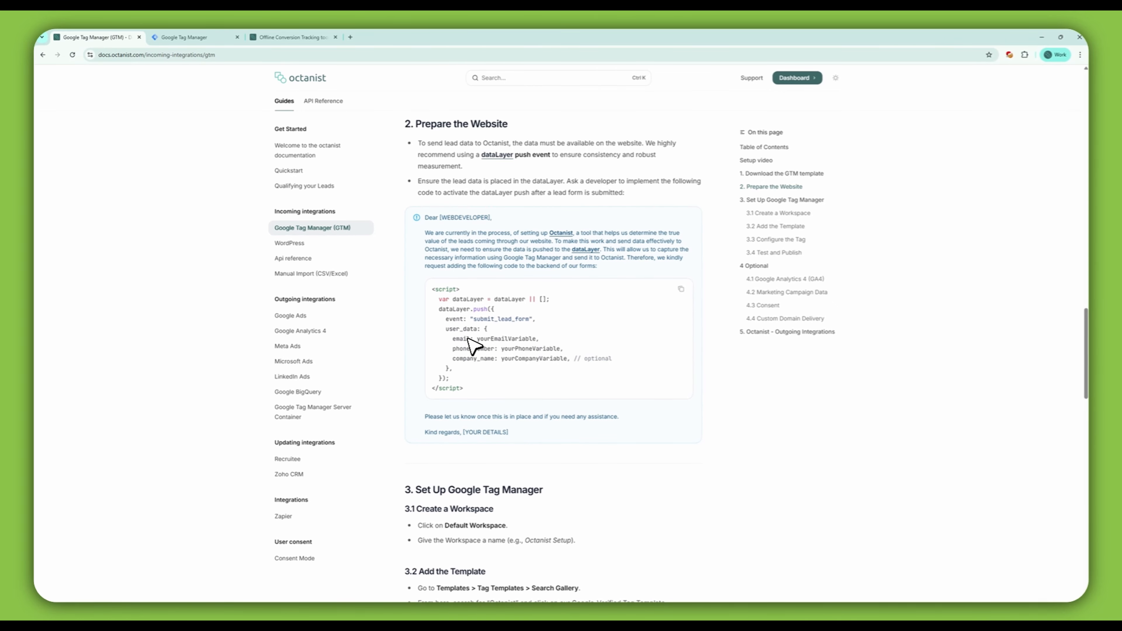
click(200, 37)
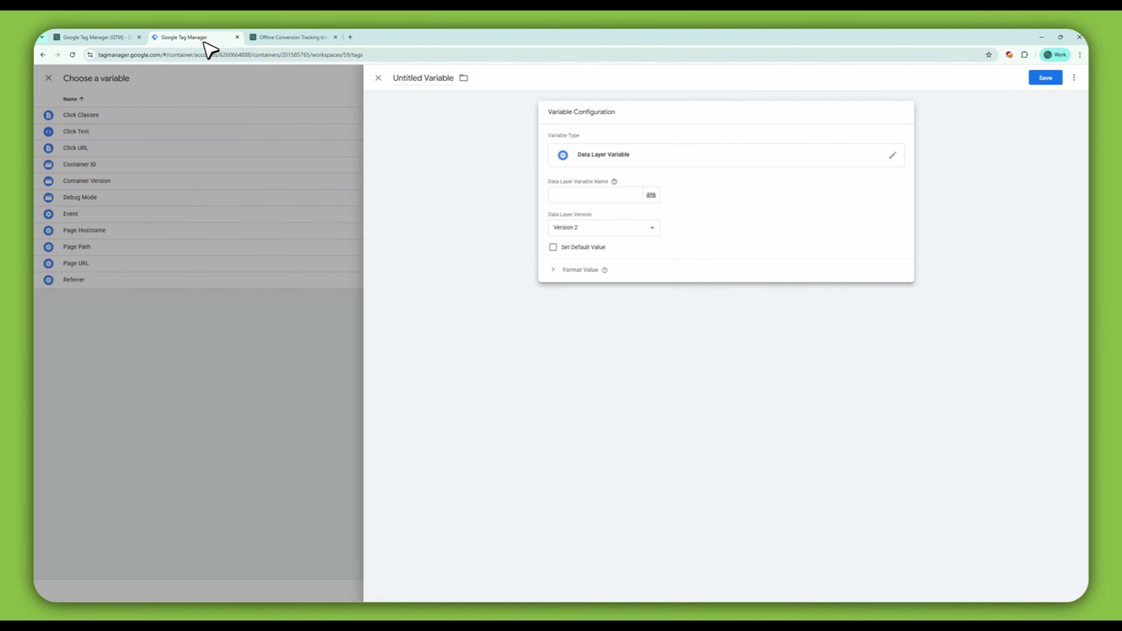
click(570, 197)
text(use)
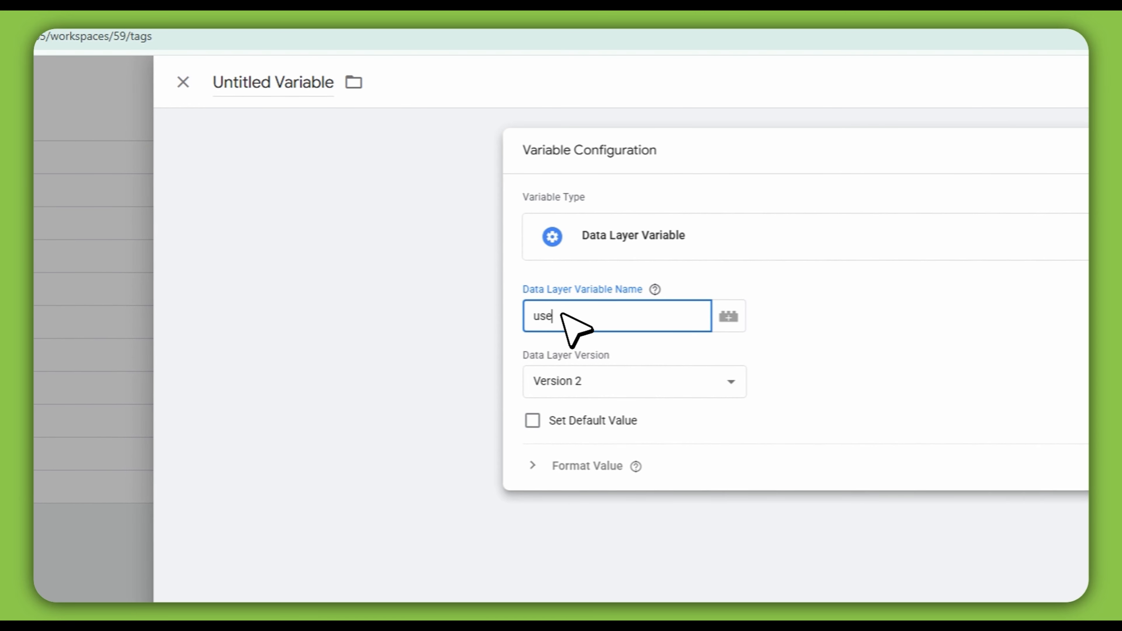
text(r_data.em)
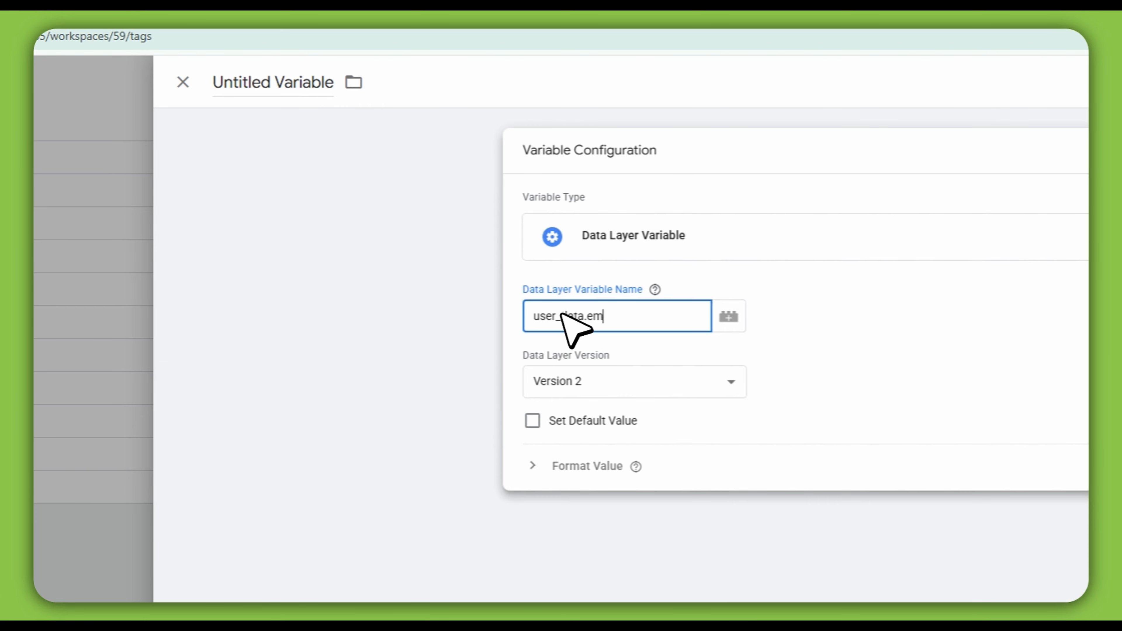
text(ail)
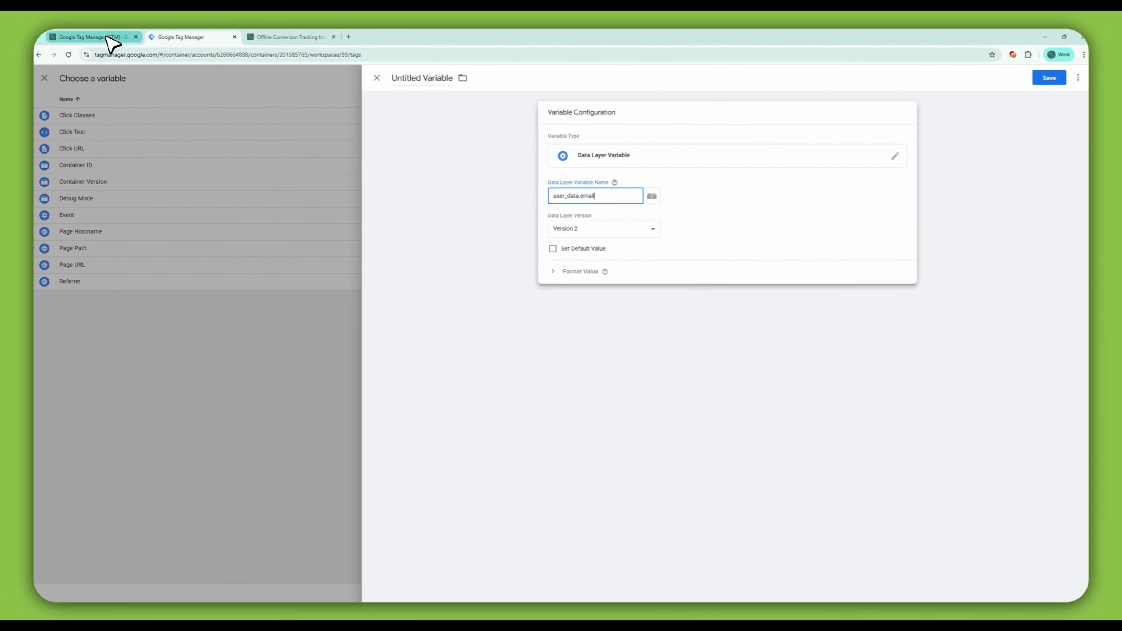
Step: Name the variable DLV - user_data.email after checking the email key in the documentation, and save it
click(112, 41)
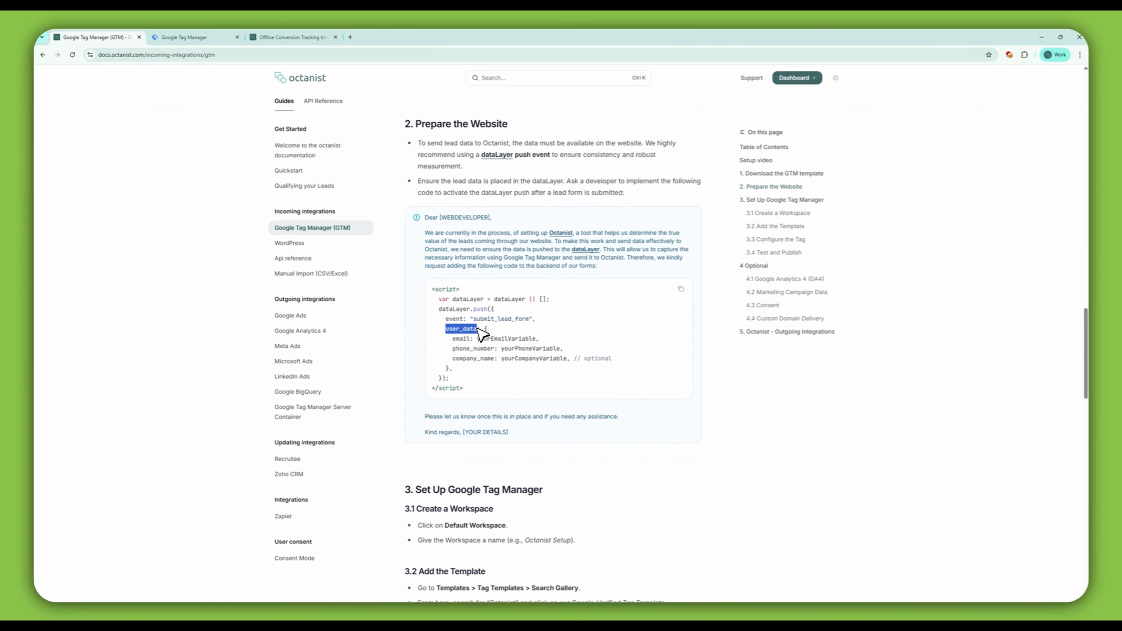
click(452, 339)
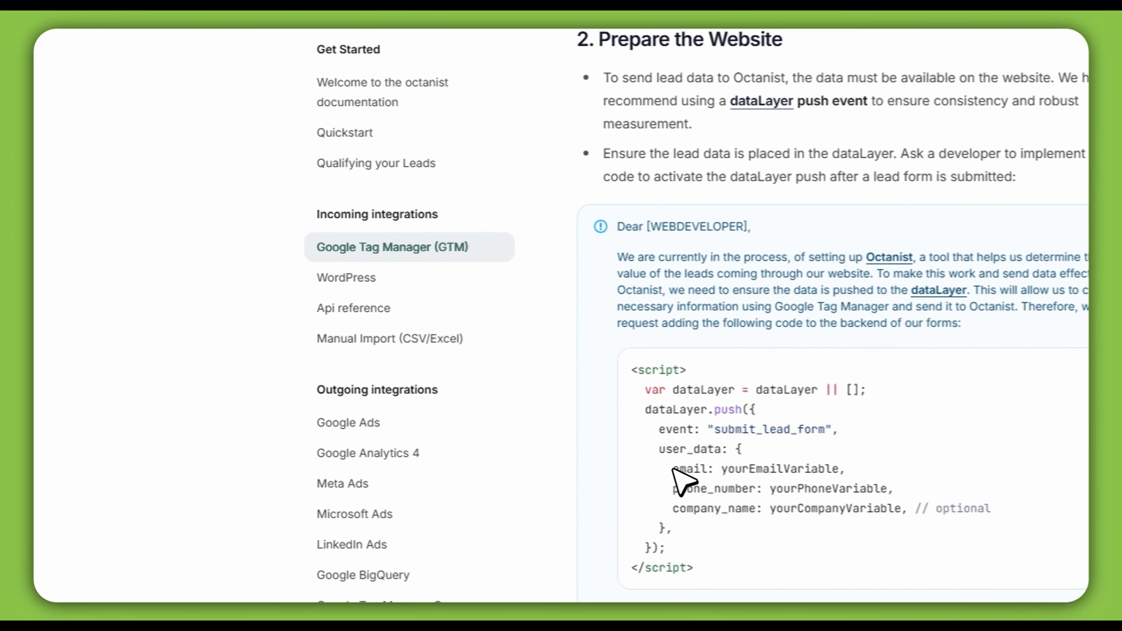
drag(673, 468, 709, 470)
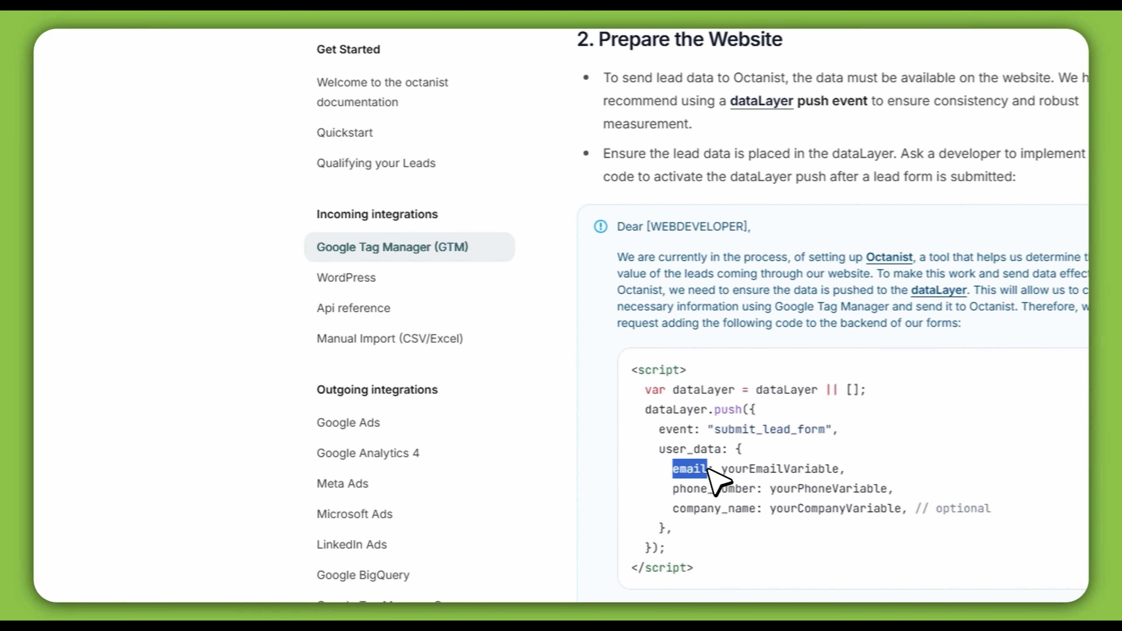
click(206, 40)
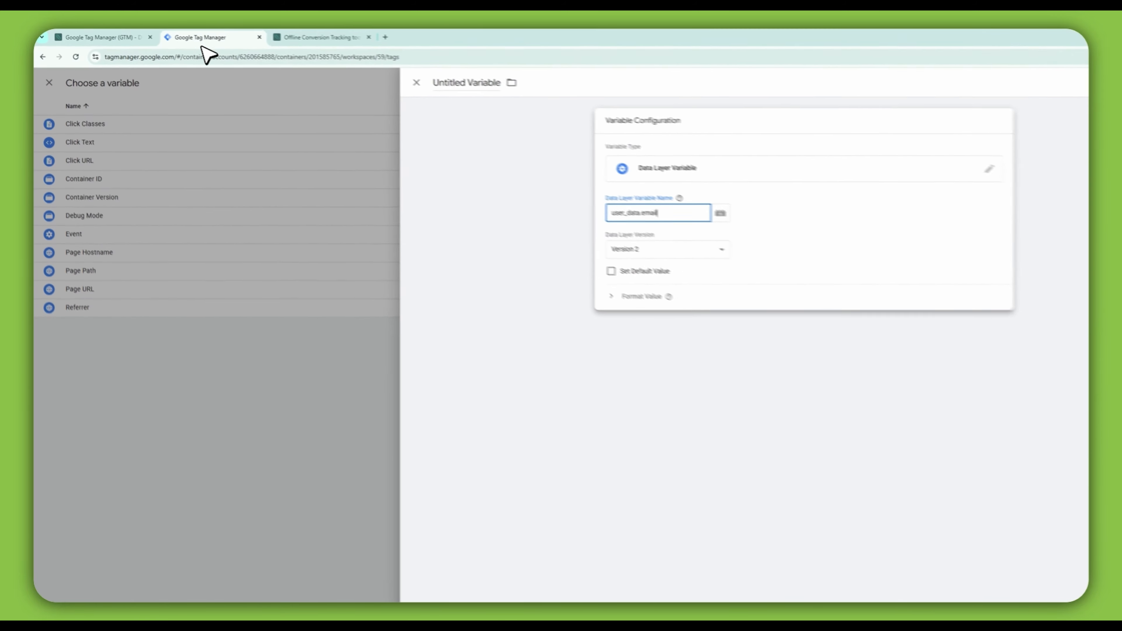
click(404, 80)
text(D)
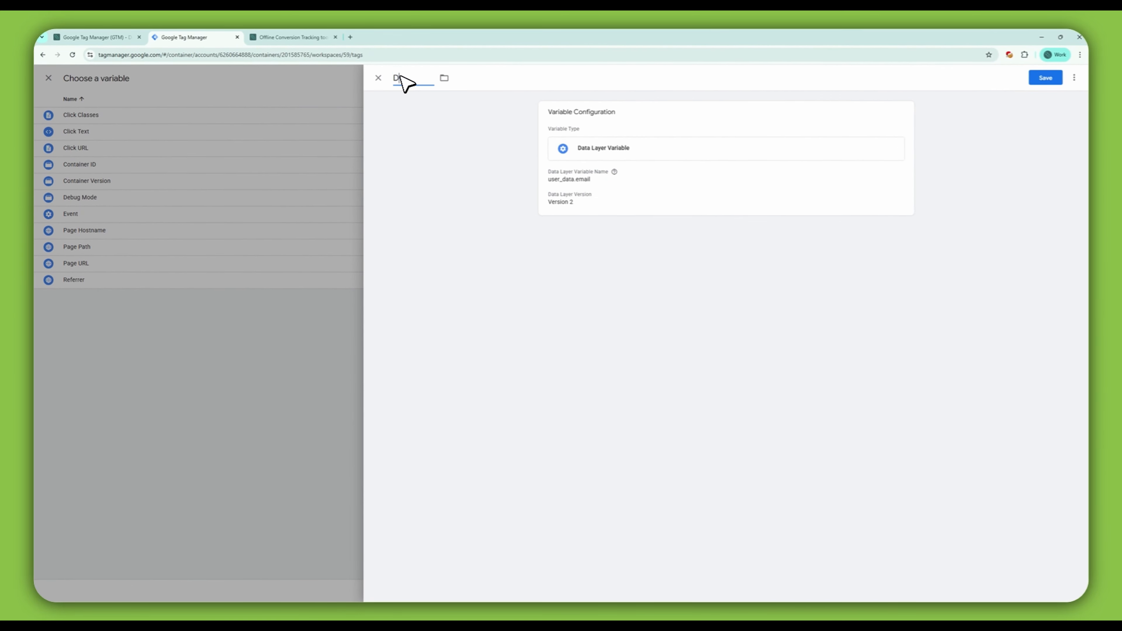
text(LV - user_data.email)
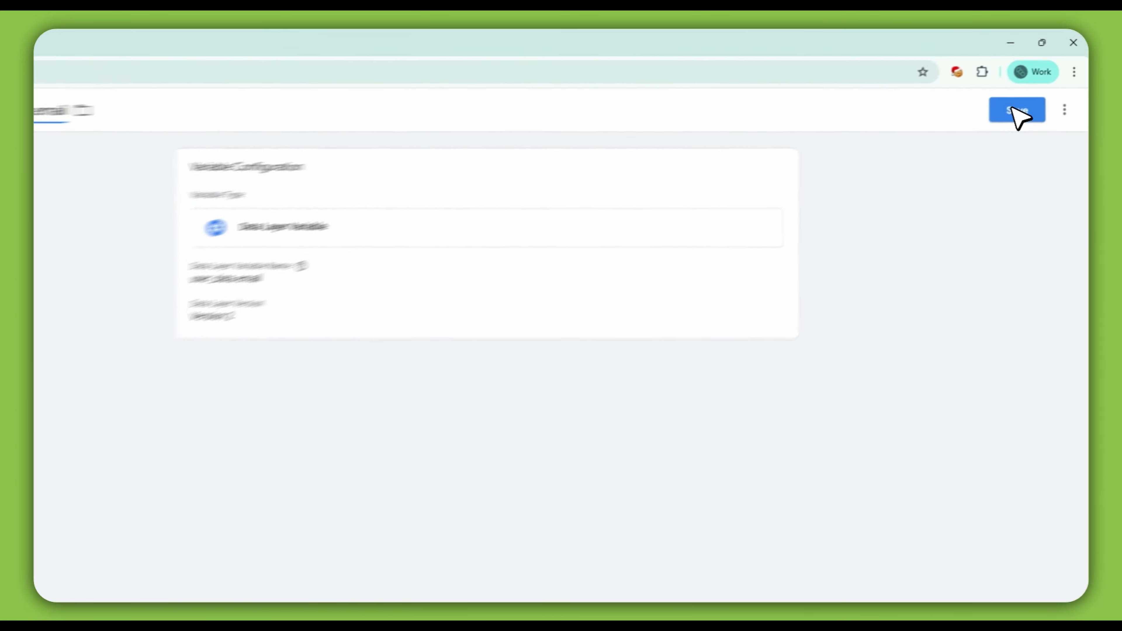
click(1046, 77)
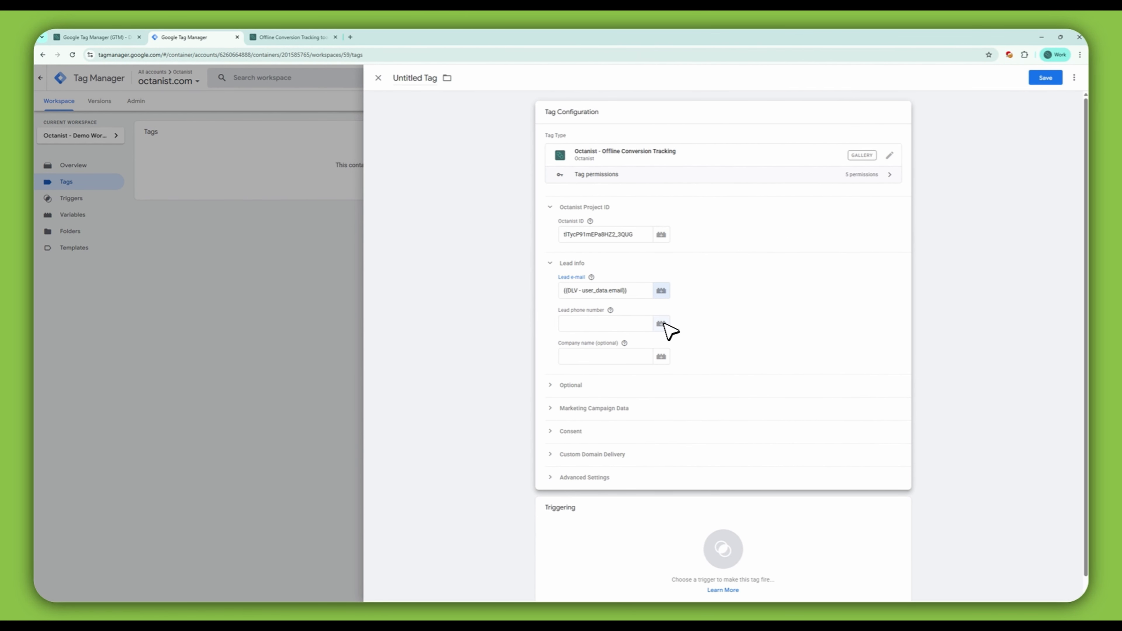
Step: Create a new Data Layer Variable for the Lead phone number field with the variable name user_data.phone_number
click(661, 324)
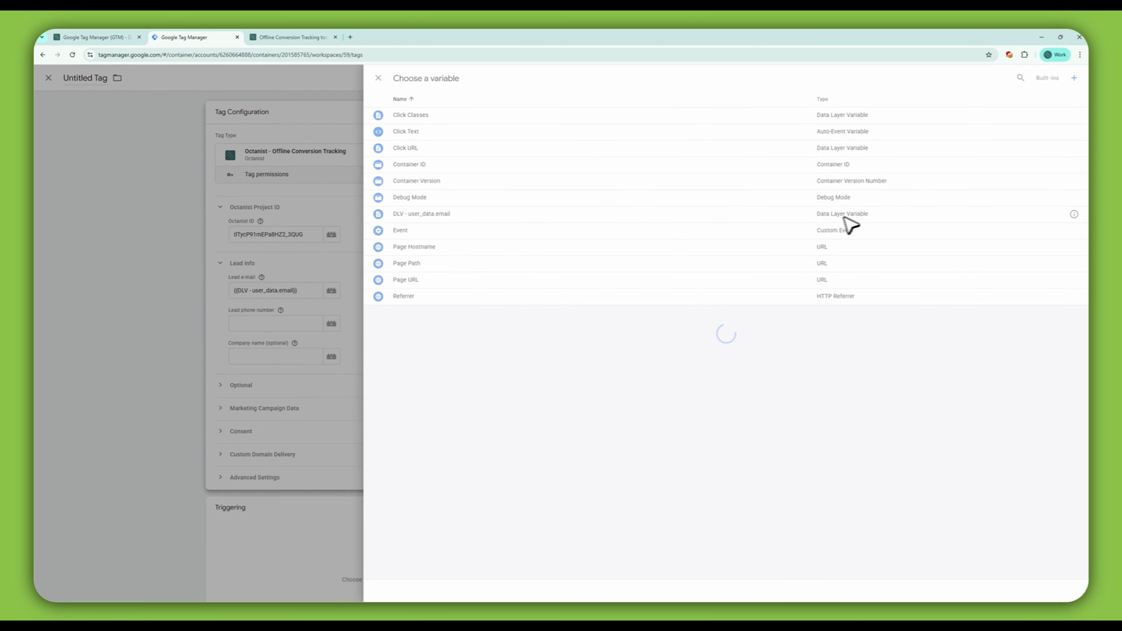
click(1075, 78)
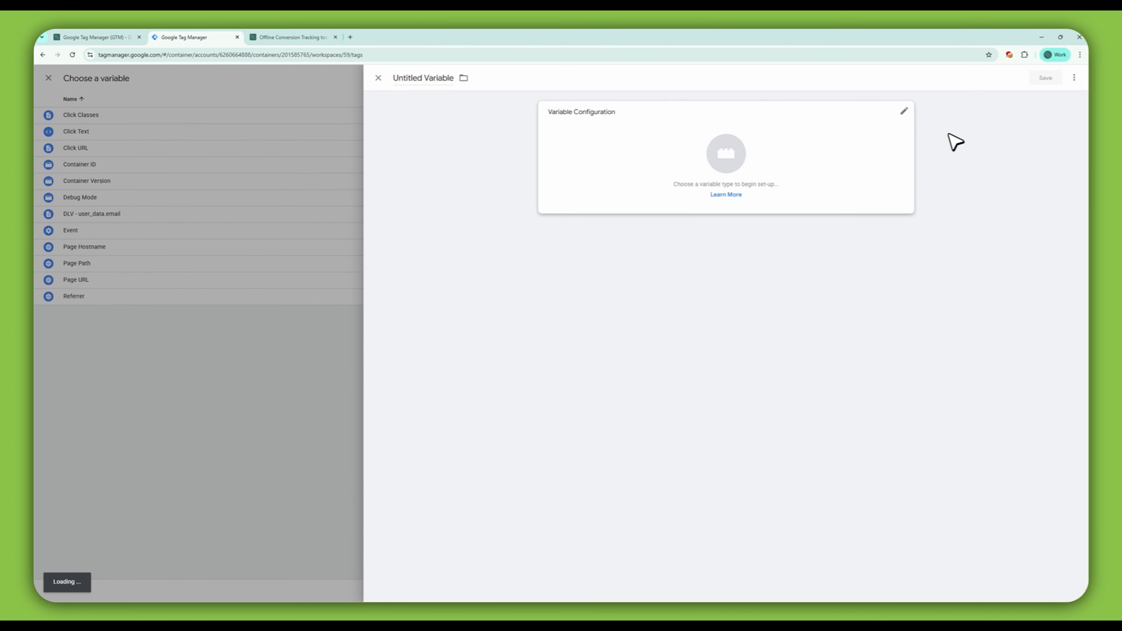
click(779, 158)
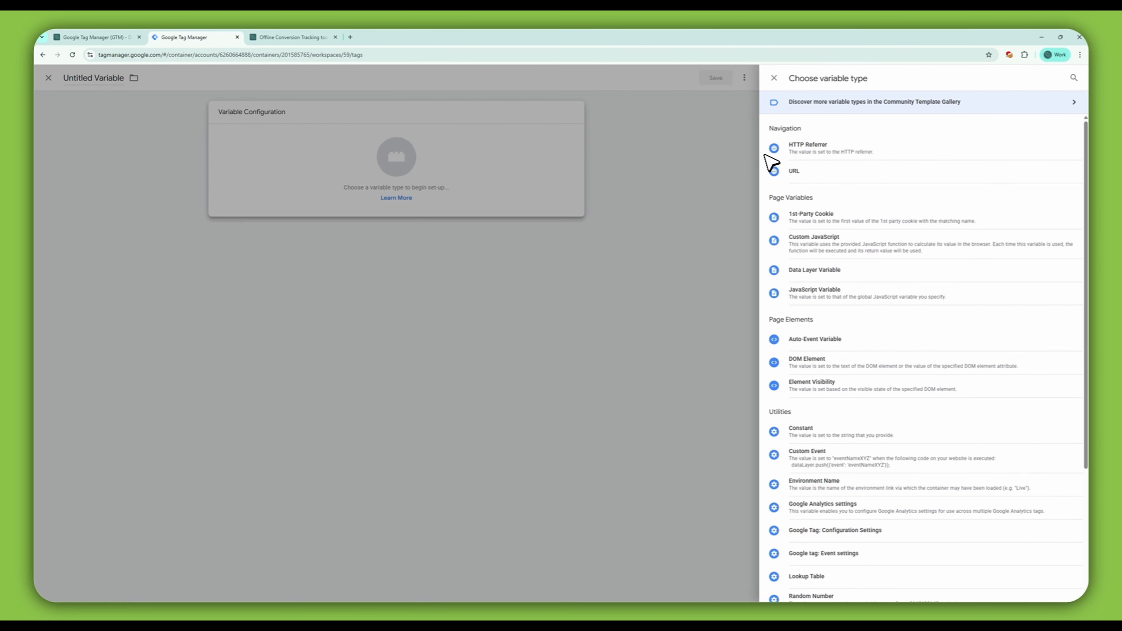
click(800, 272)
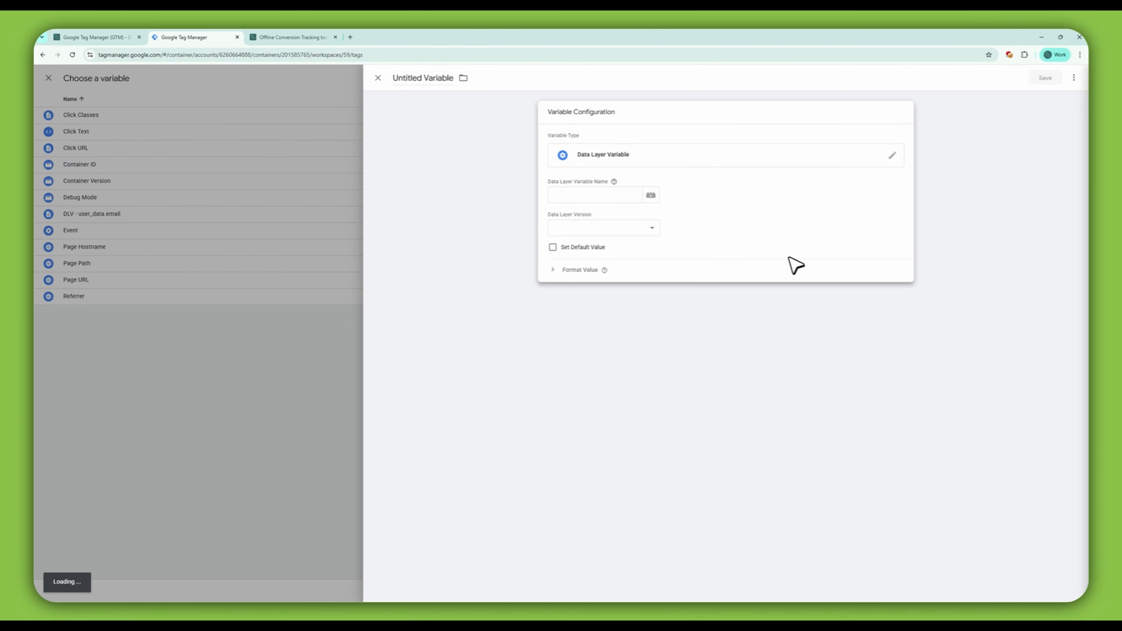
click(614, 197)
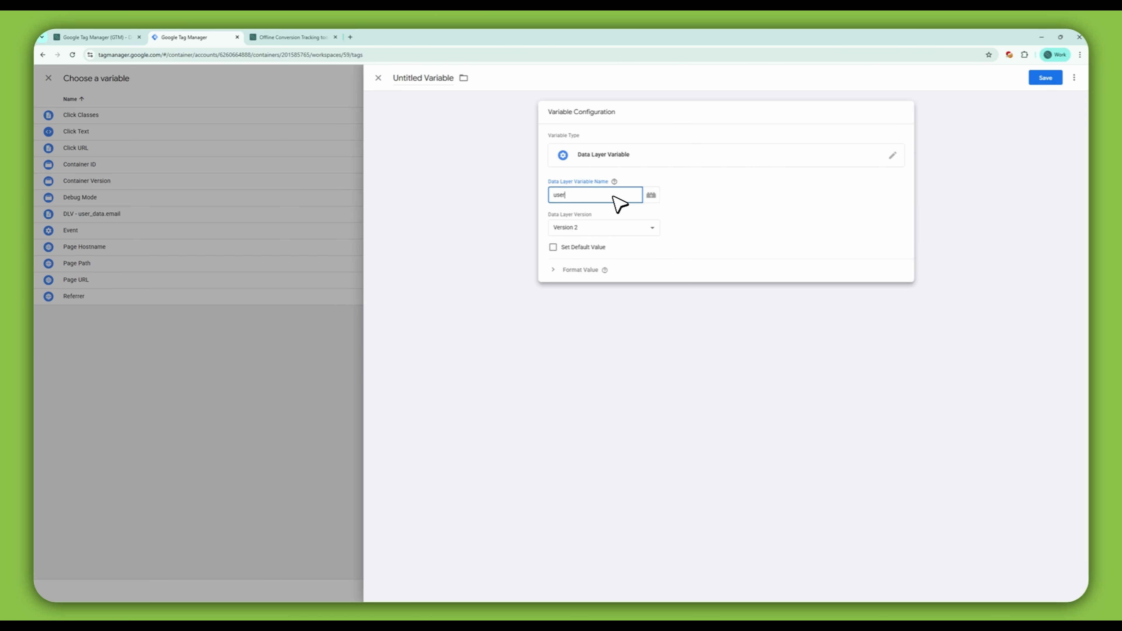
click(111, 37)
click(190, 38)
key(ctrl+a)
key(ctrl+c)
Step: Name the phone variable DLV - user_data.phone_number
click(436, 78)
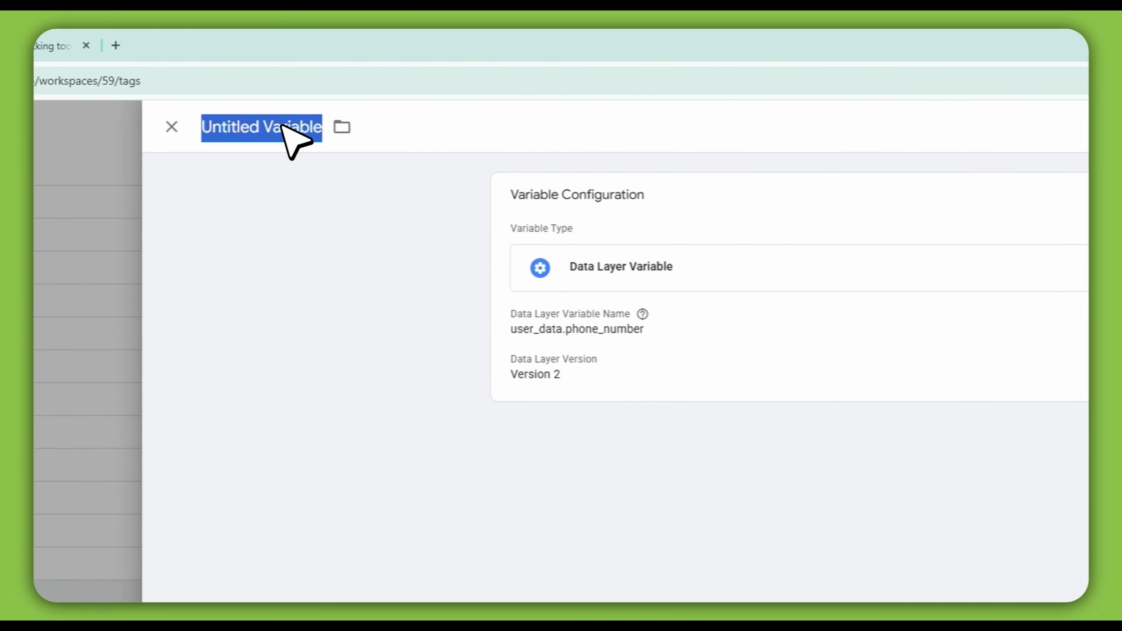
text(DLV -)
key(ctrl+v)
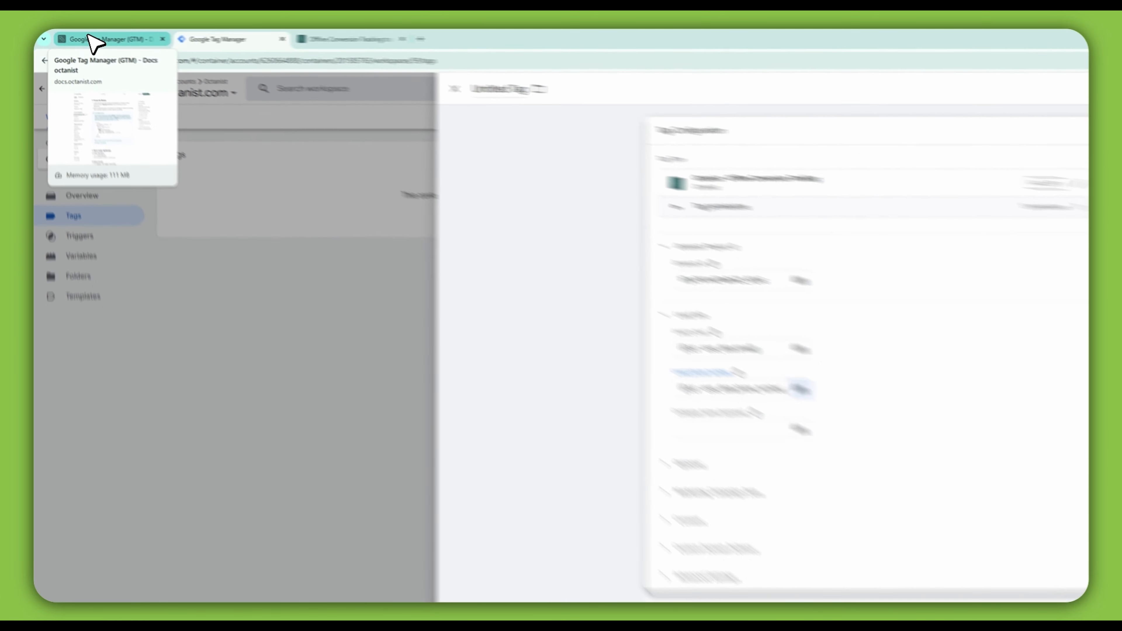
Step: Copy company_name from the documentation and create a Data Layer Variable user_data.company_name for the Company name field
click(80, 37)
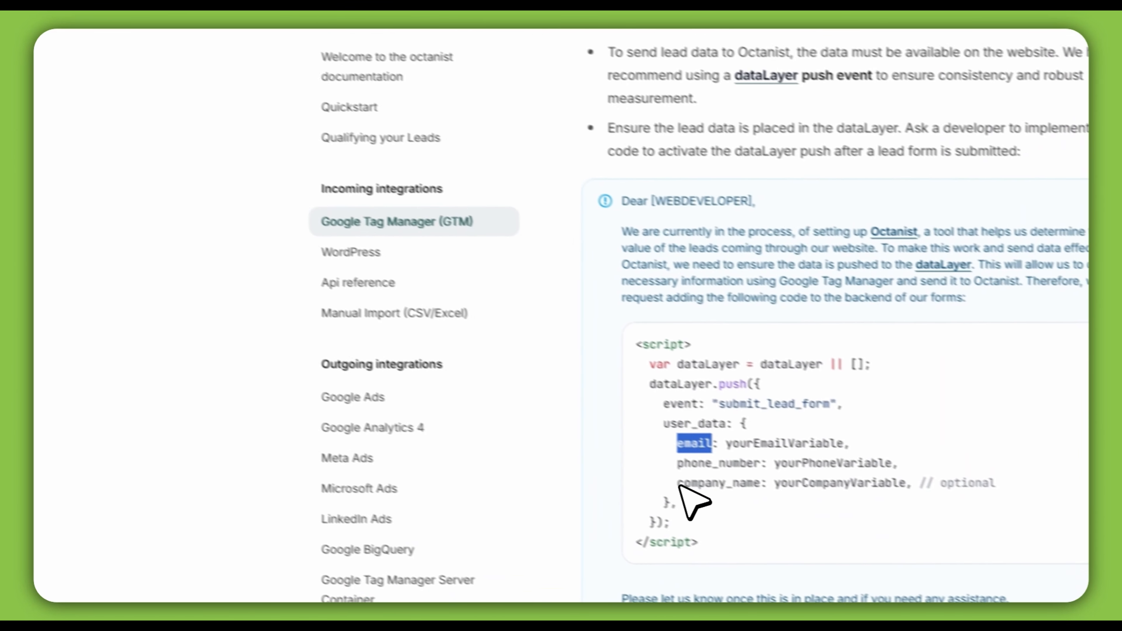
drag(838, 584, 919, 584)
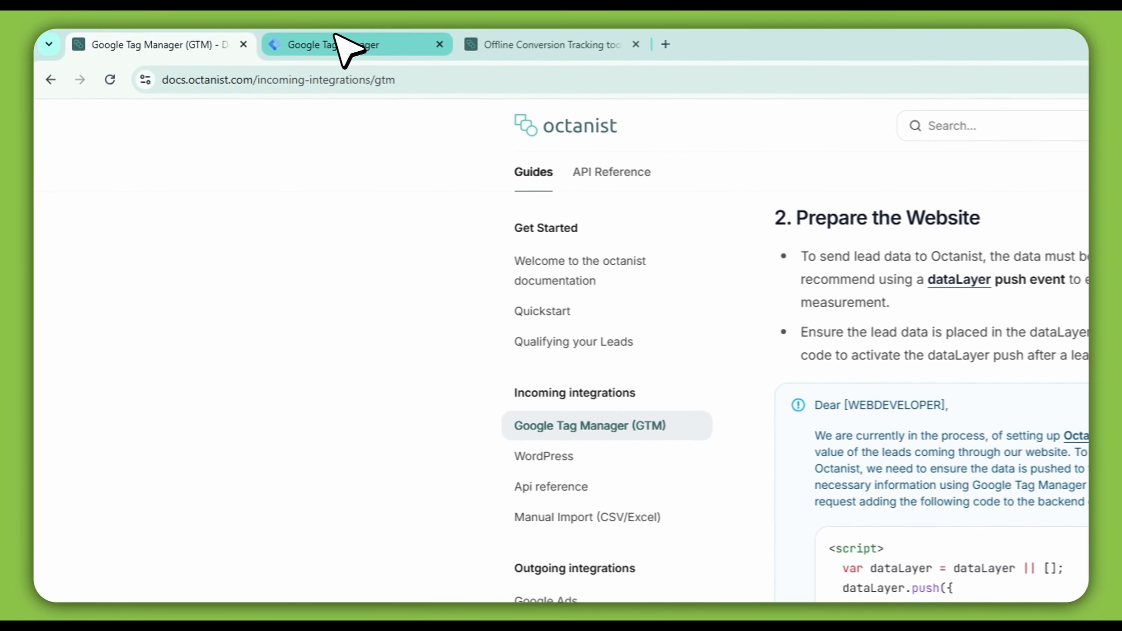
click(325, 36)
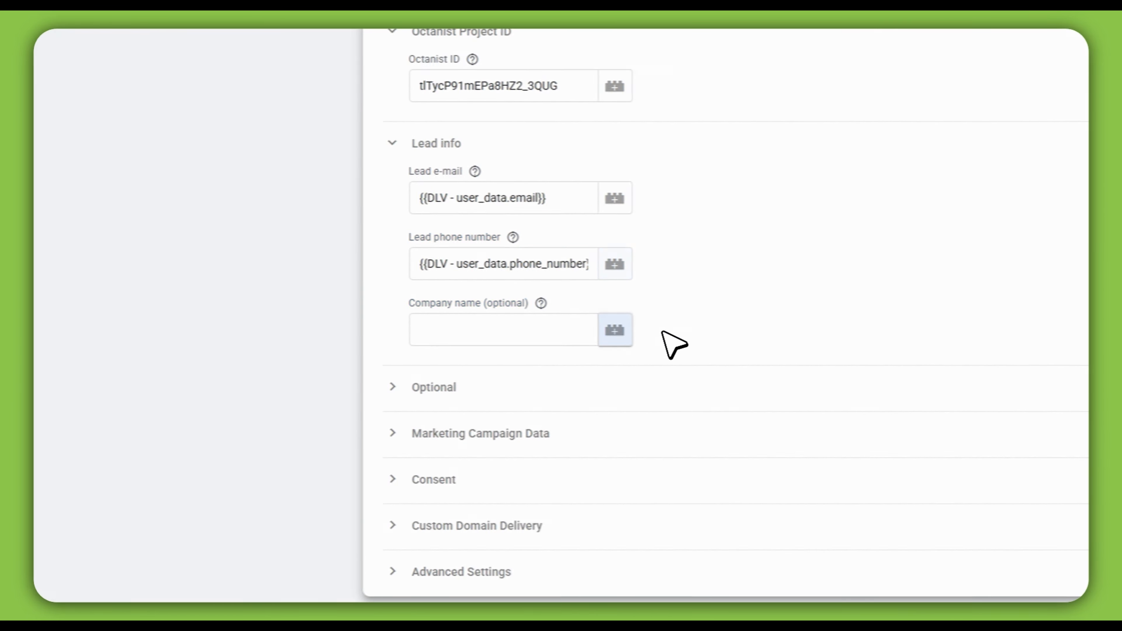
click(661, 330)
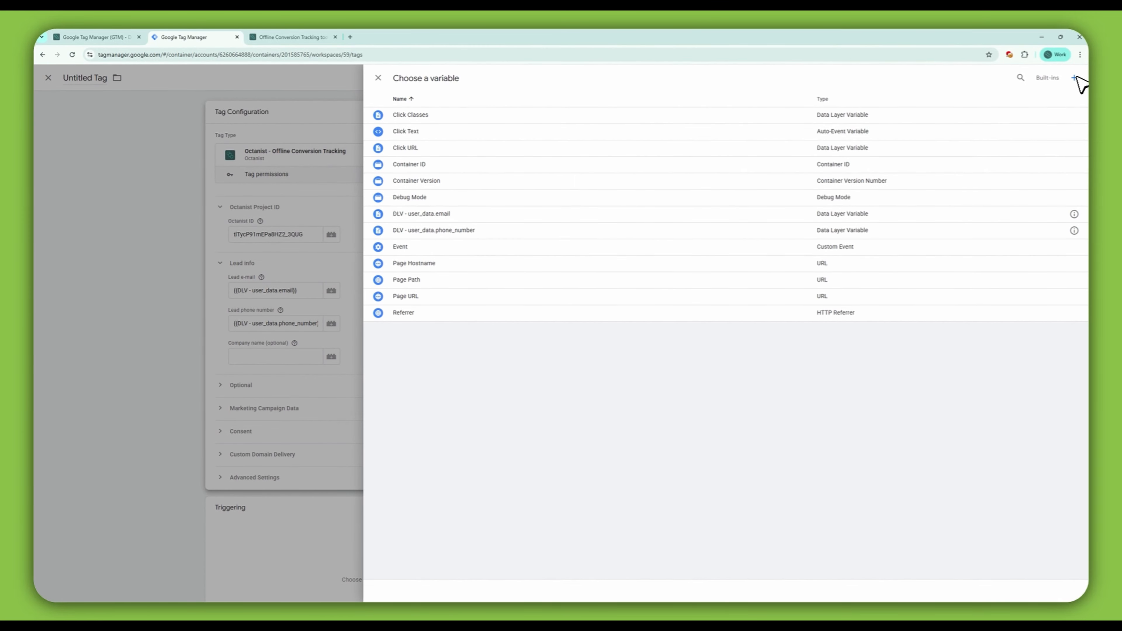
click(1076, 78)
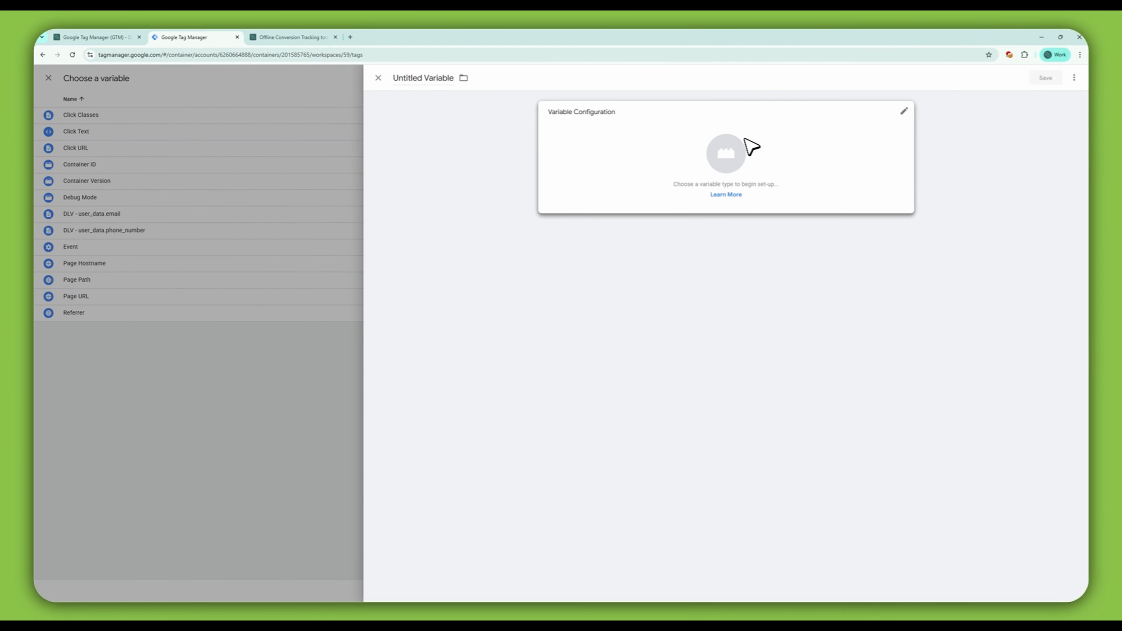
click(703, 160)
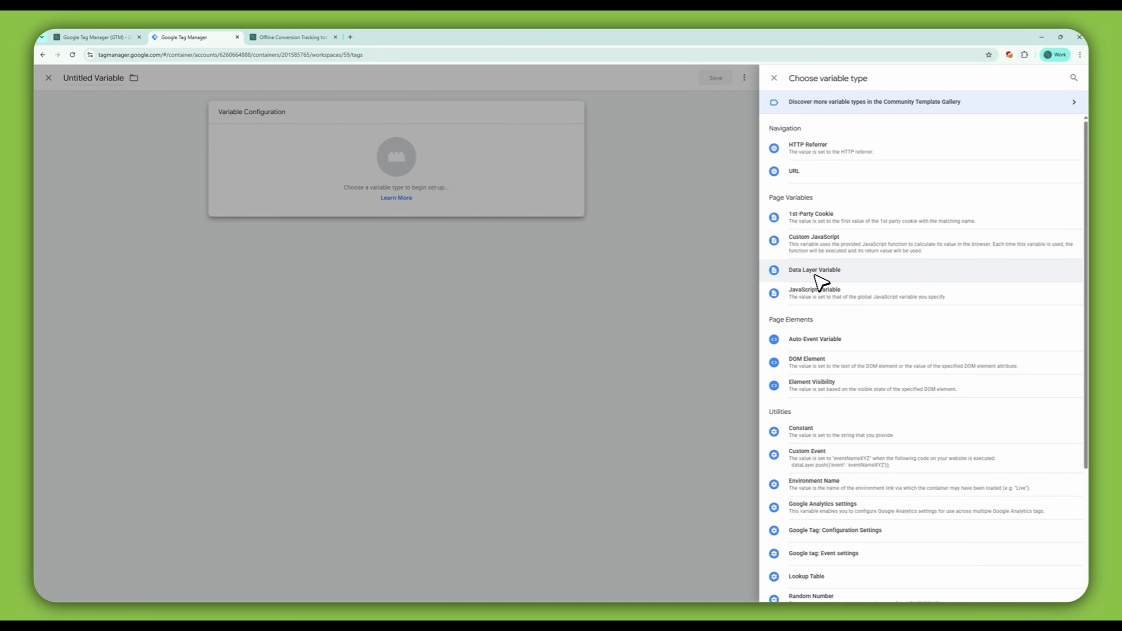
click(836, 271)
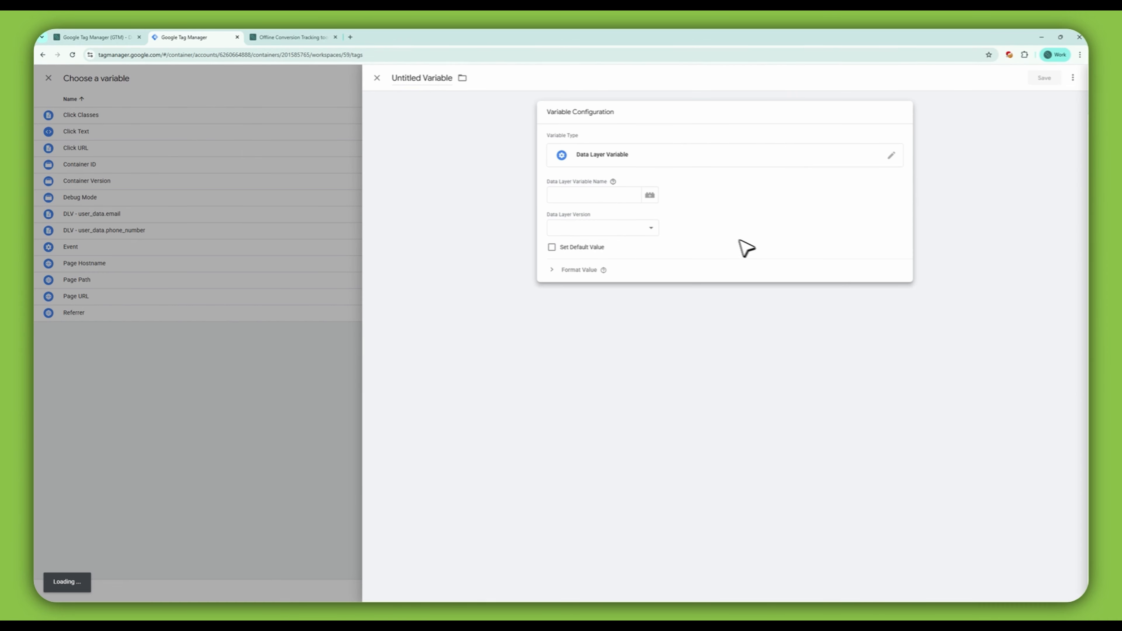
click(605, 197)
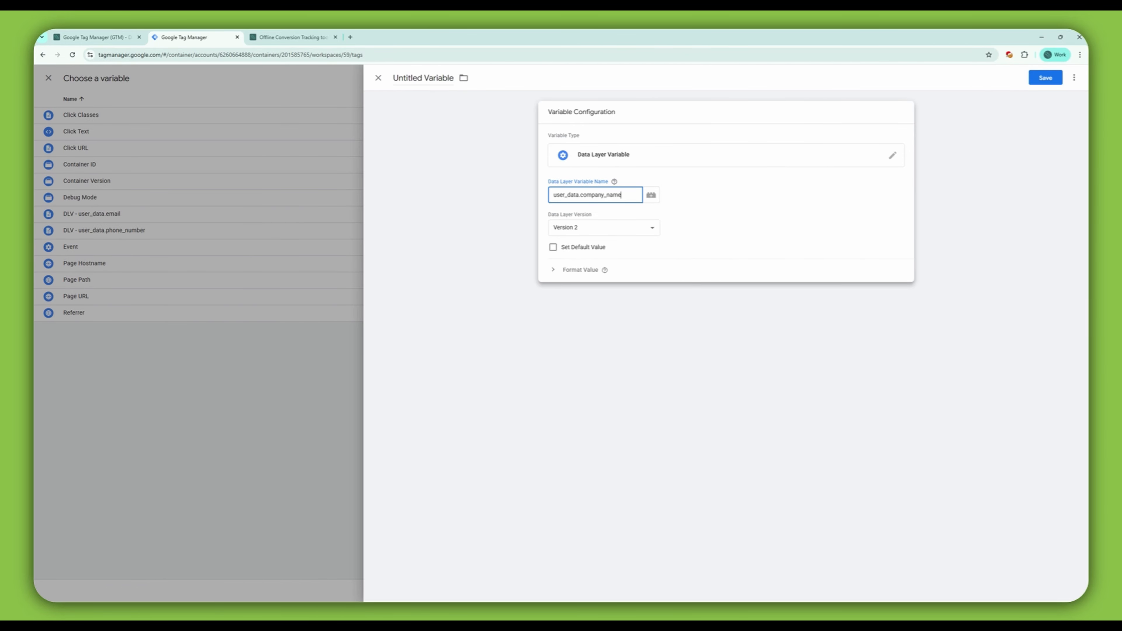
Step: Name the company variable DLV - user_data.company_name and save it
key(ctrl+a)
key(ctrl+c)
click(442, 82)
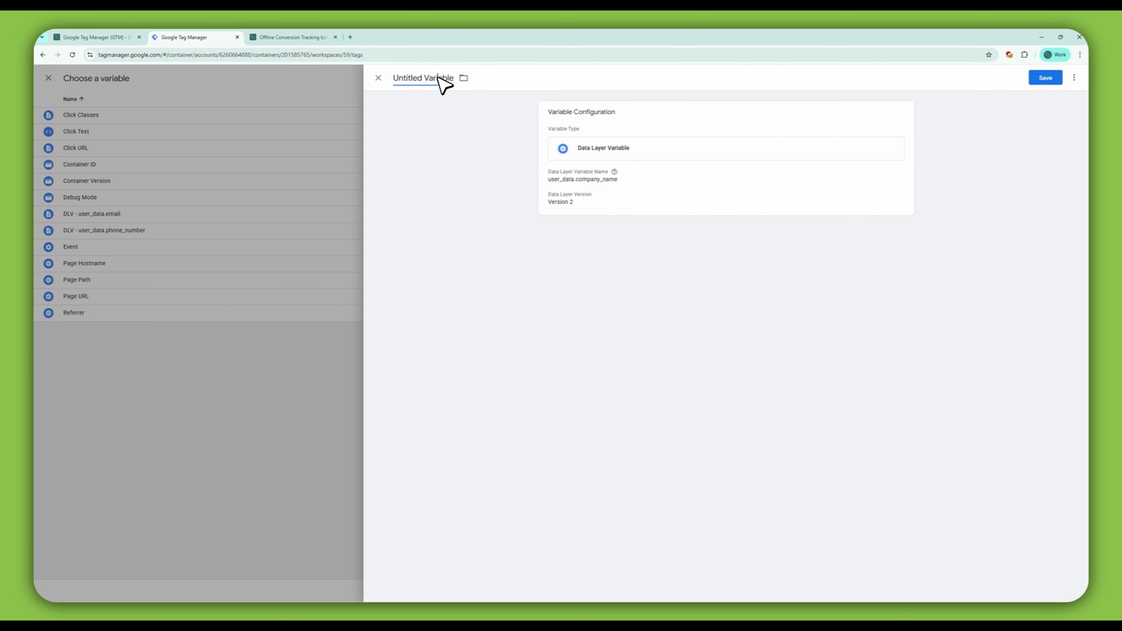
key(ctrl+a)
text(DLV -)
key(ctrl+v)
click(1046, 78)
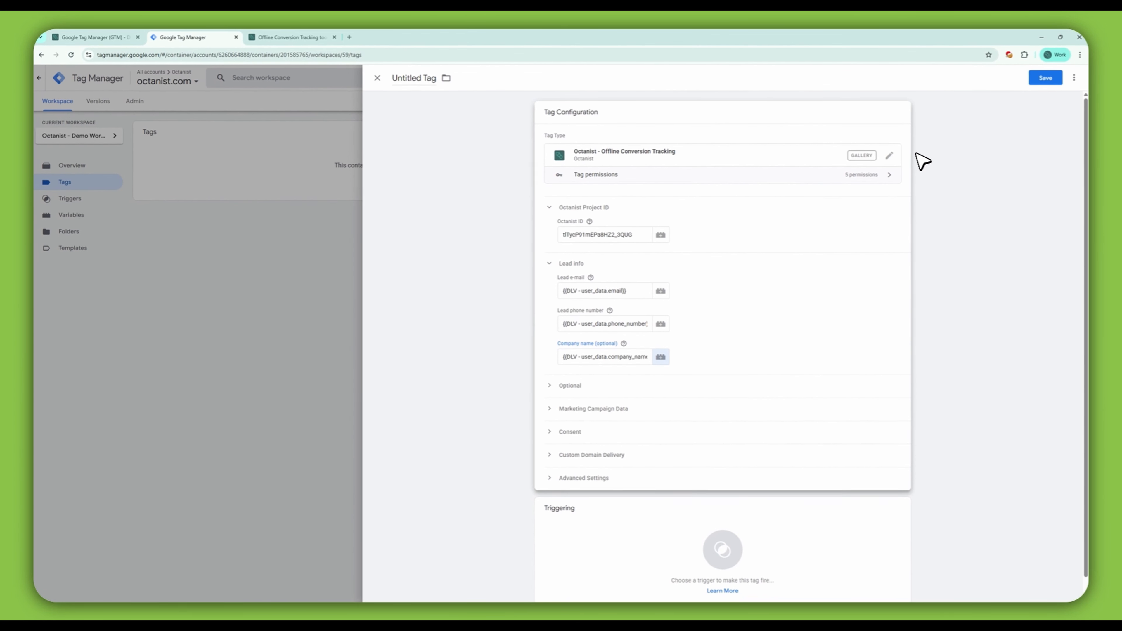
Step: Review the completed tag configuration with its lead info variables
scroll(810, 279, down, 1)
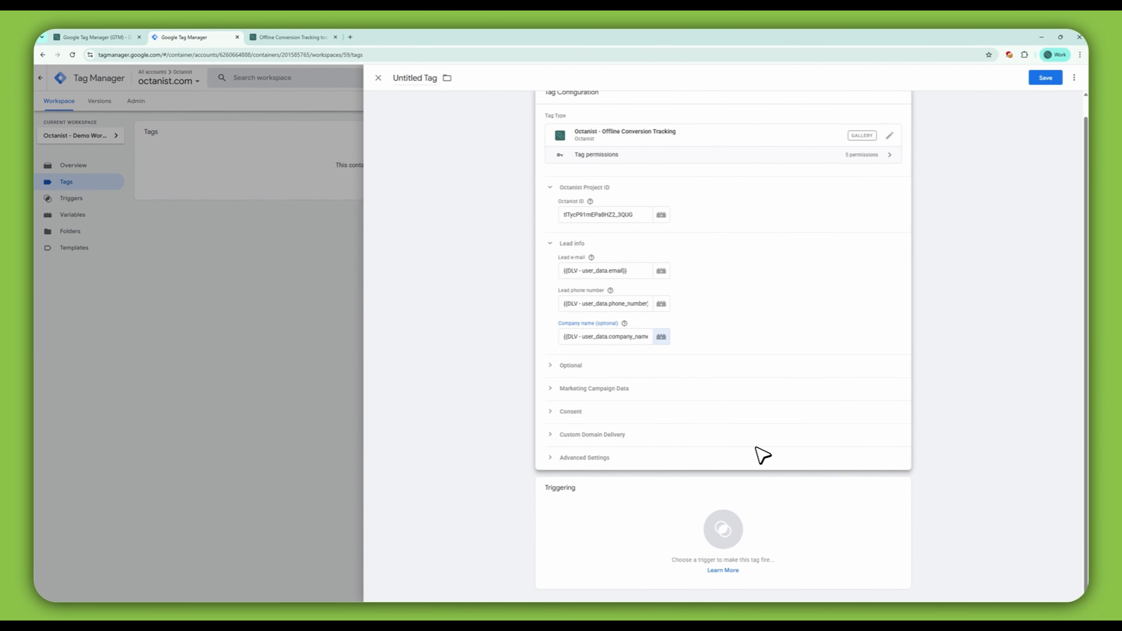
click(729, 531)
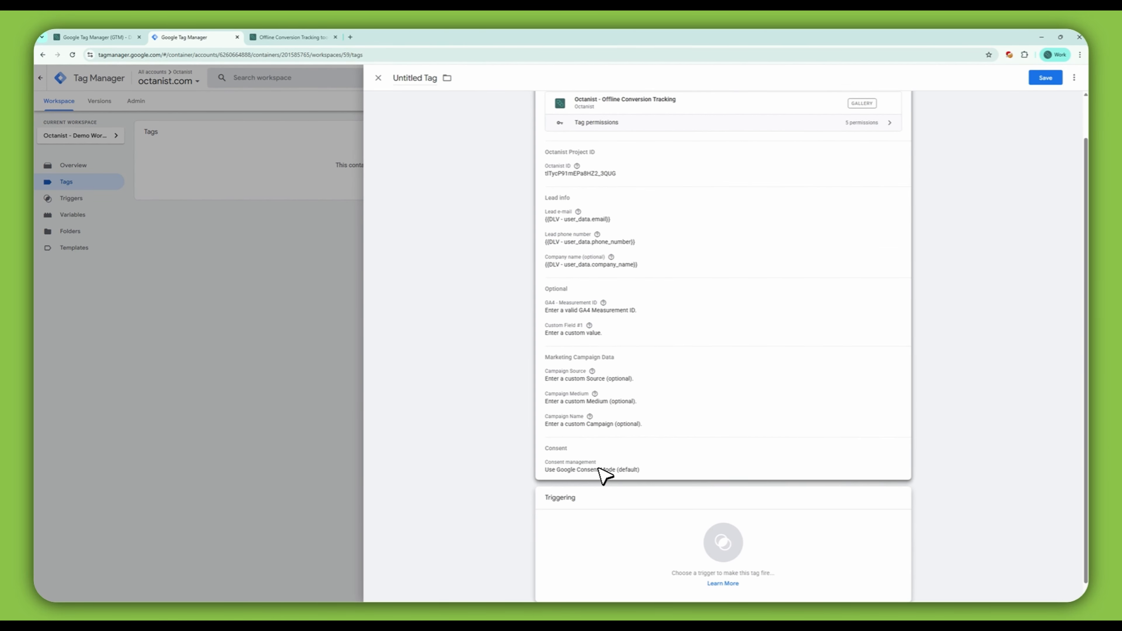